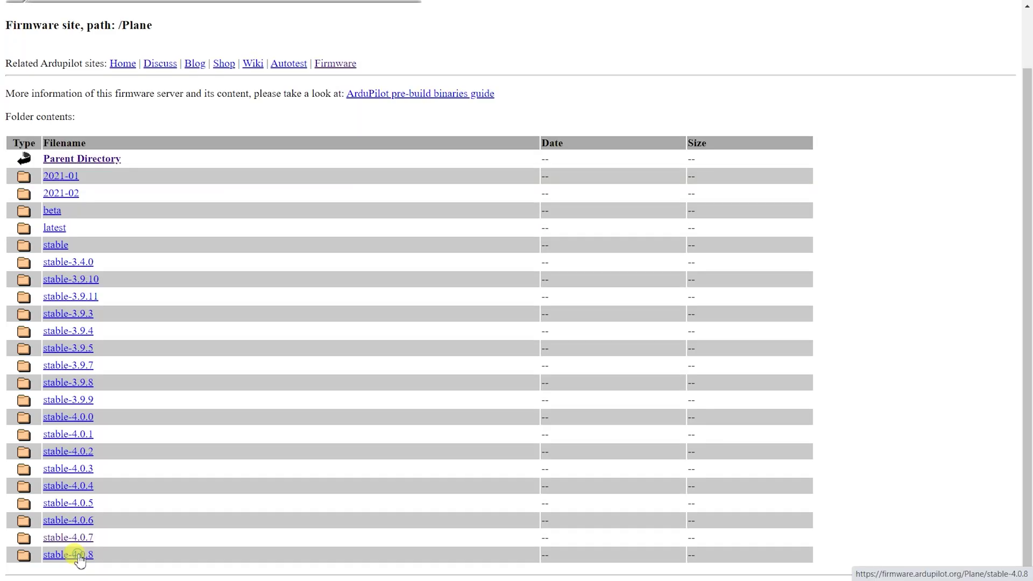
# Step: Browse to Plane stable-4.0.8 > MatekF765-Wing and save arduplane_with_bl.hex
pyautogui.click(78, 553)
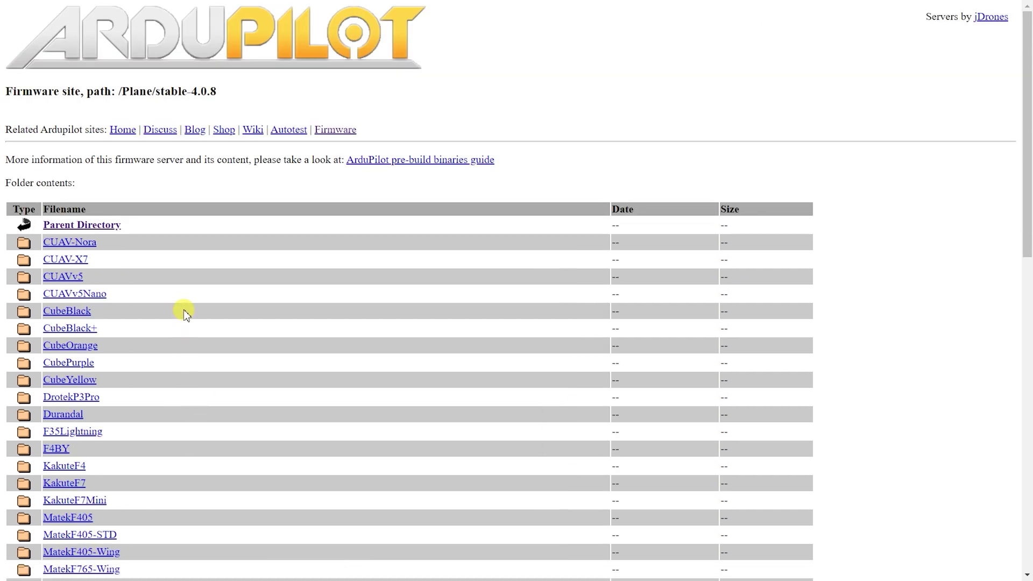
pyautogui.scroll(-3, 189, 300)
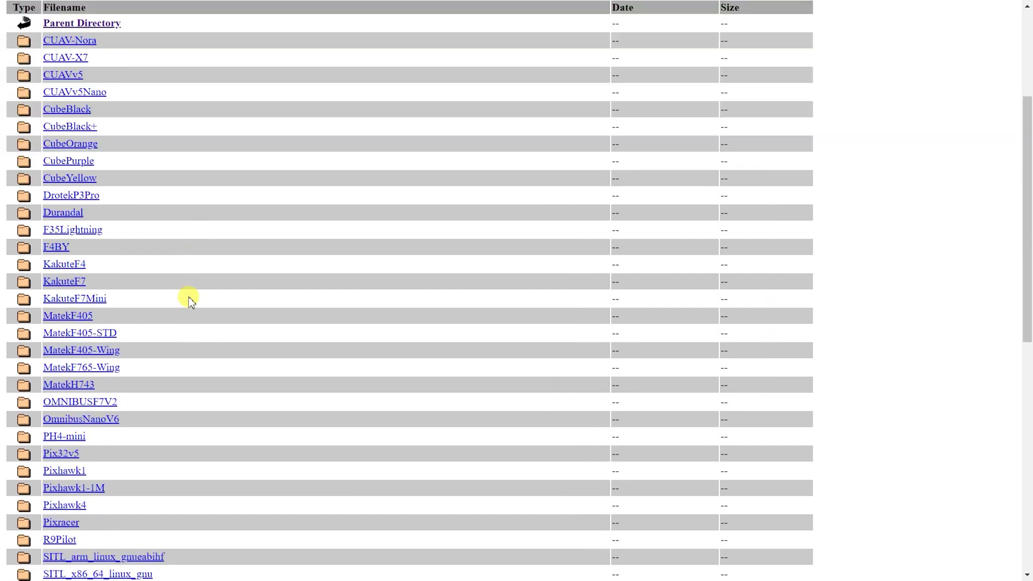
pyautogui.click(79, 369)
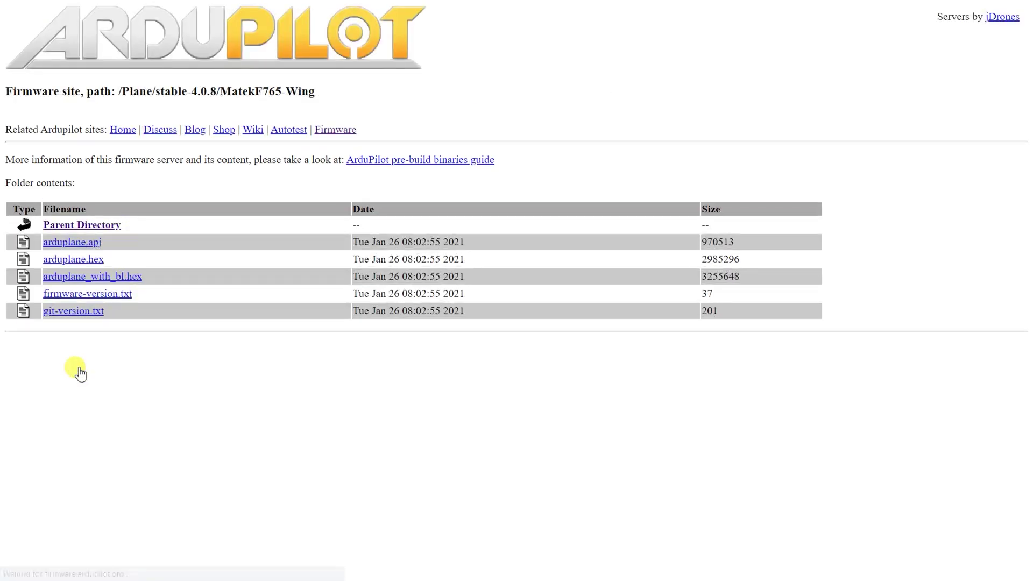
pyautogui.rightClick(100, 276)
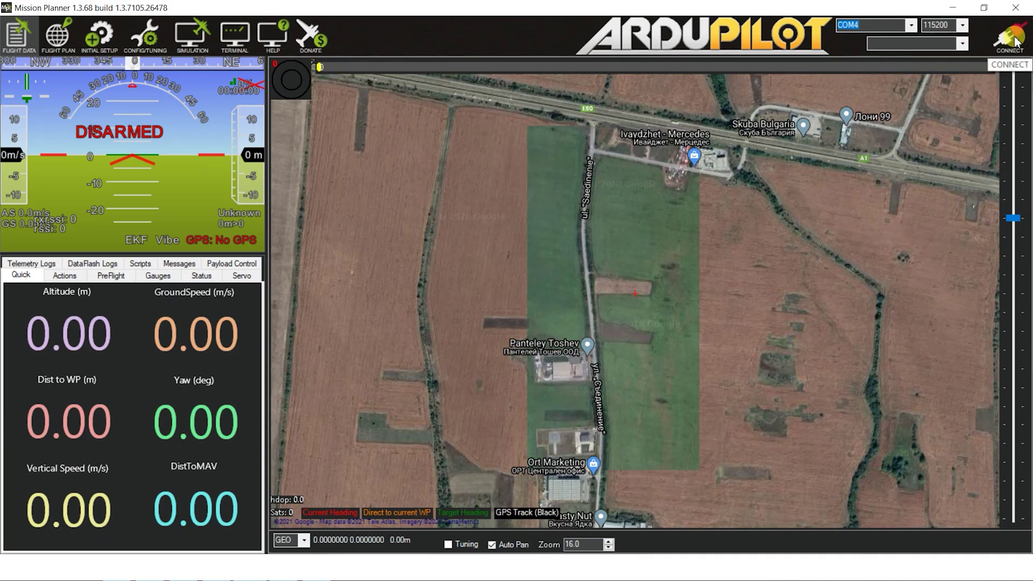
# Step: Connect to the flight controller and bring up the Compass setup page
pyautogui.click(1013, 38)
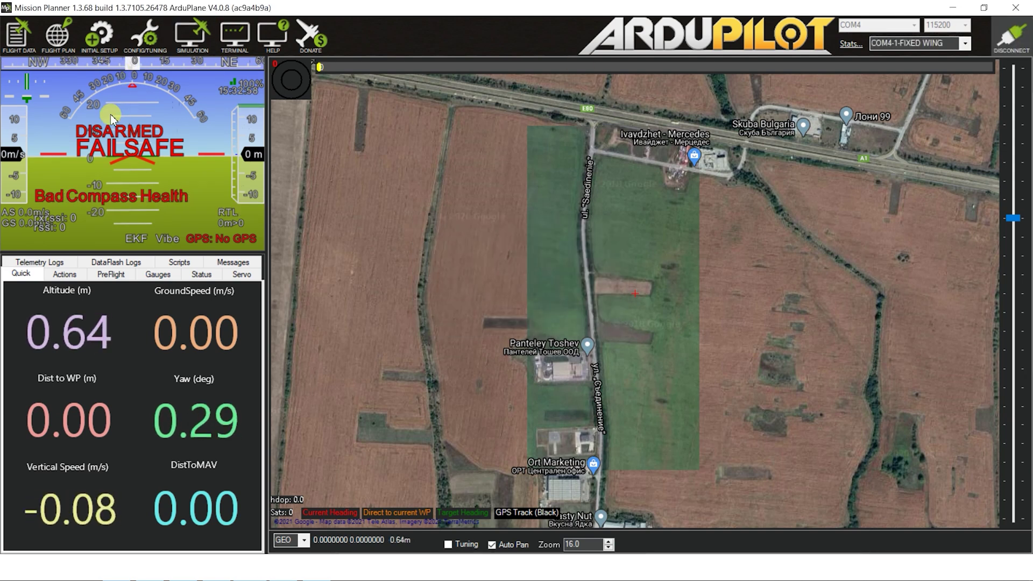
pyautogui.click(95, 40)
pyautogui.click(66, 87)
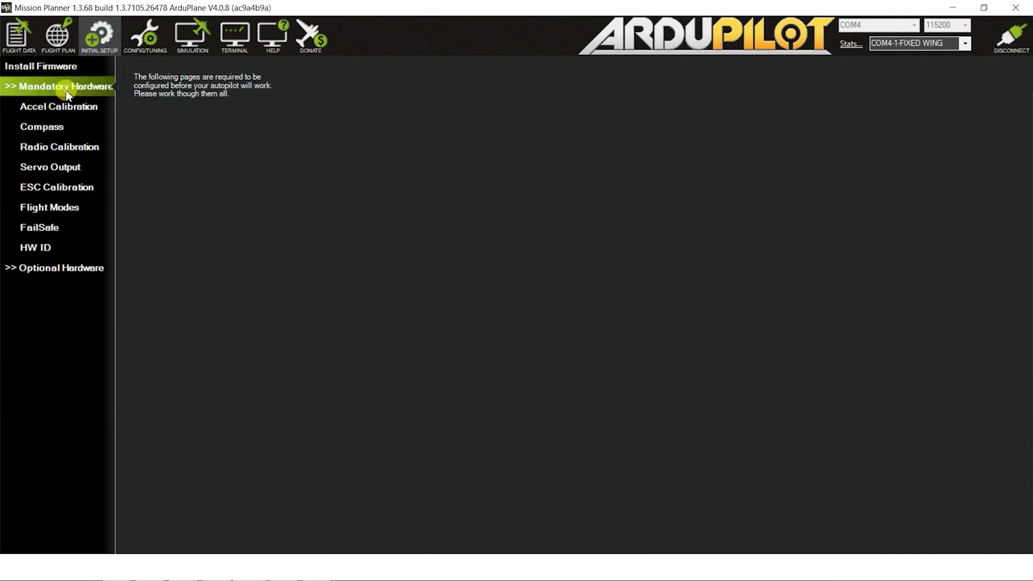
pyautogui.click(53, 127)
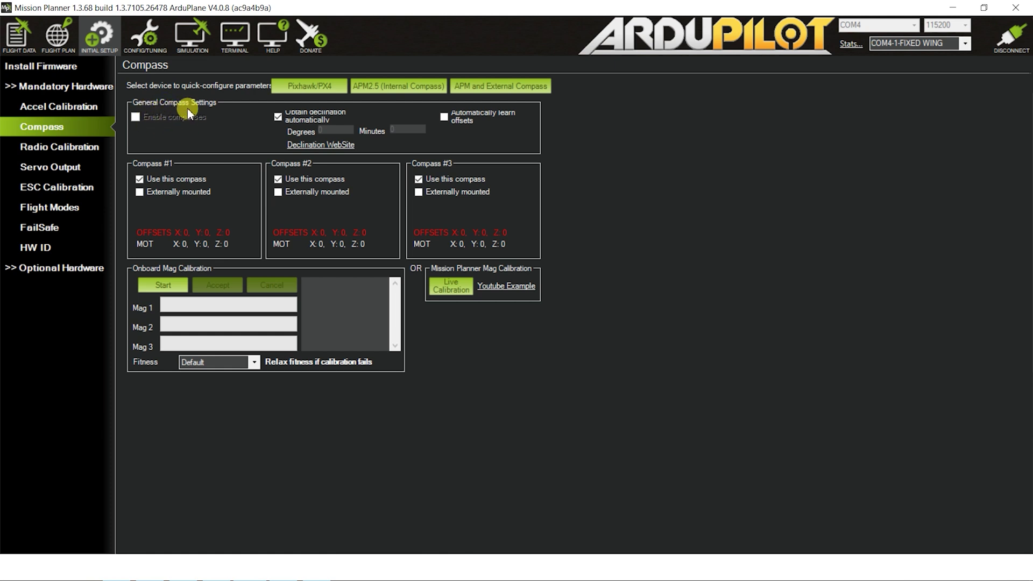
# Step: Turn off automatic declination and disable compasses #1, #2 and #3
pyautogui.click(278, 118)
pyautogui.click(139, 179)
pyautogui.click(278, 180)
pyautogui.click(418, 179)
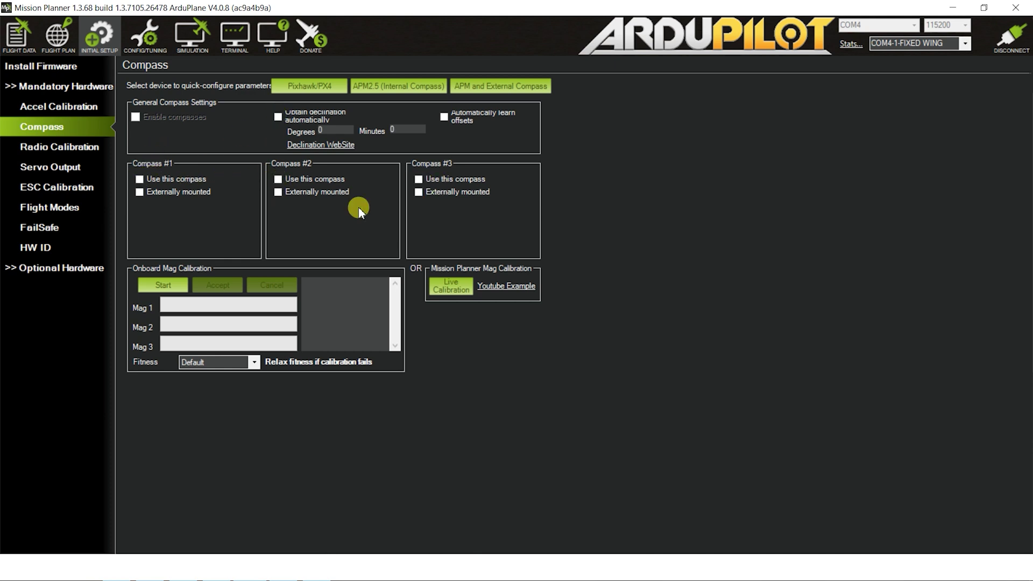
# Step: Run accelerometer calibration, confirming the level, left, right, nose-down and nose-up positions
pyautogui.click(62, 105)
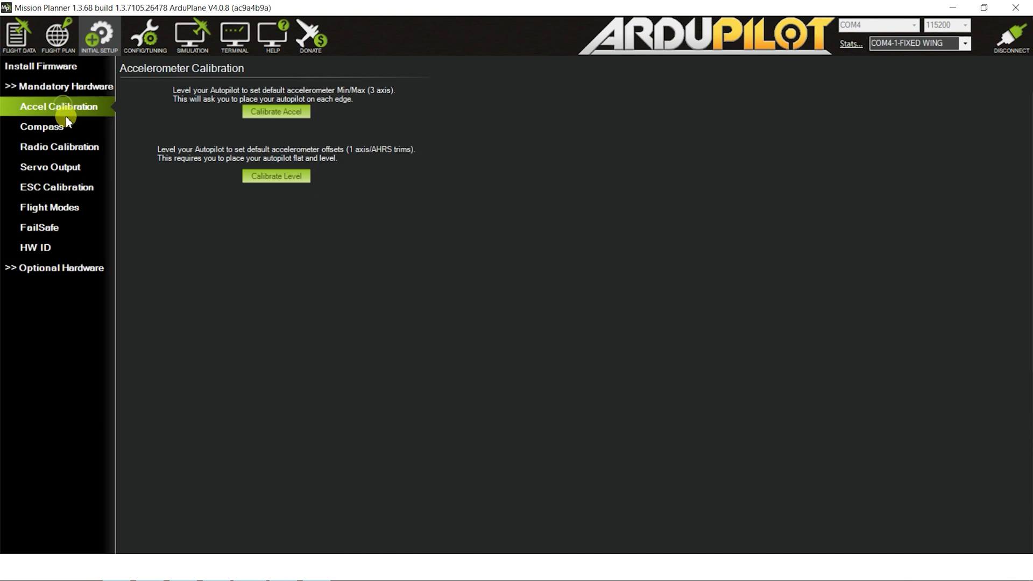
pyautogui.click(279, 116)
pyautogui.click(280, 116)
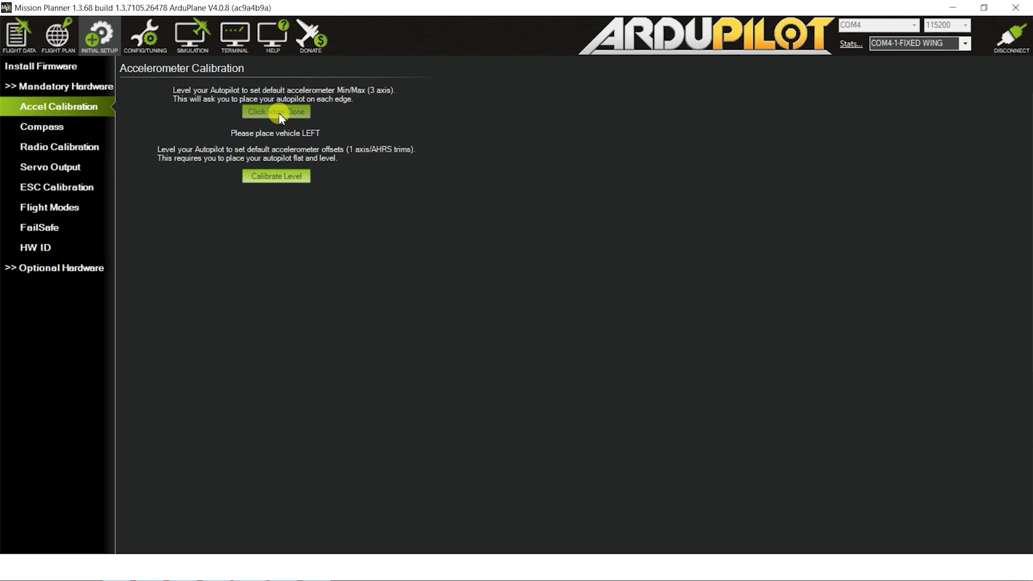
pyautogui.click(280, 116)
pyautogui.click(279, 116)
pyautogui.click(278, 114)
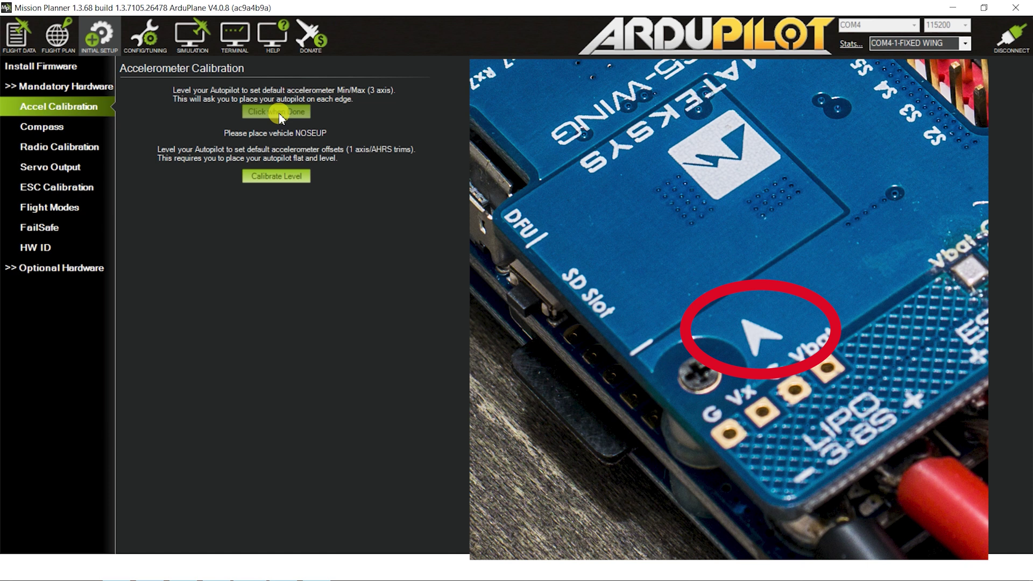
pyautogui.click(280, 114)
# Step: Finish calibration at the back position, then save Flight Mode 1 as Manual and 6 as Auto
pyautogui.click(280, 115)
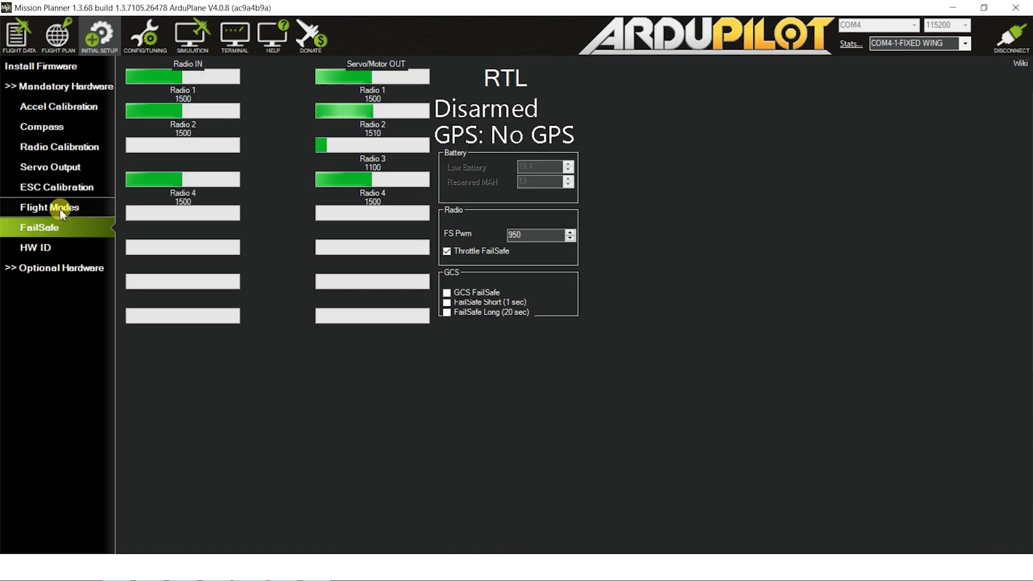
pyautogui.click(60, 208)
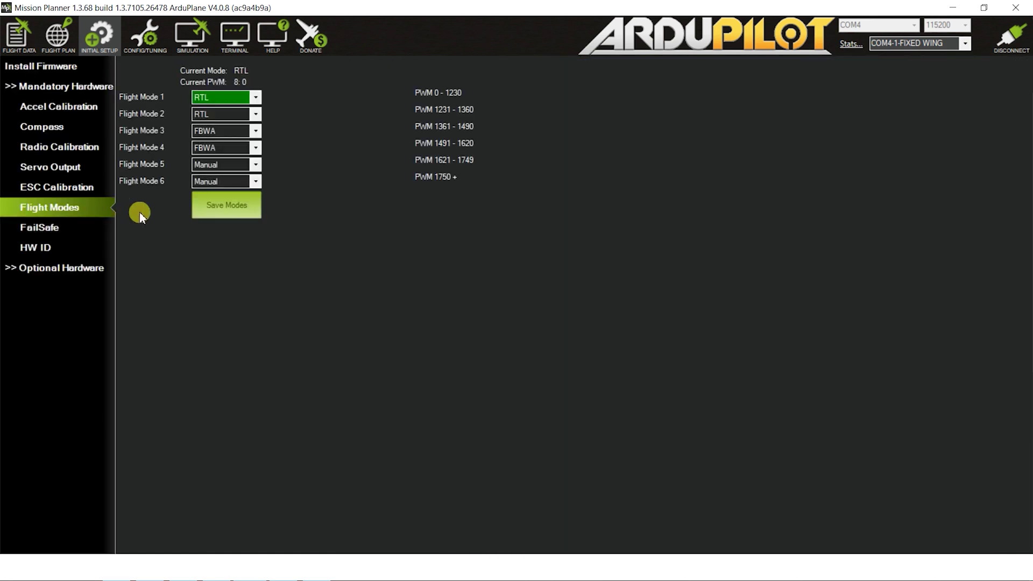
pyautogui.click(254, 98)
pyautogui.click(245, 117)
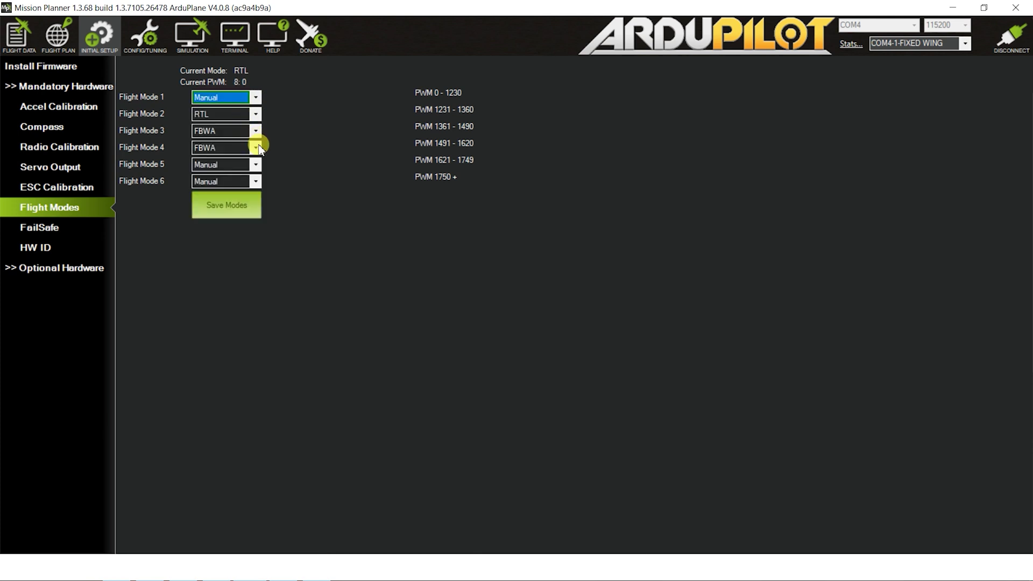
pyautogui.click(257, 183)
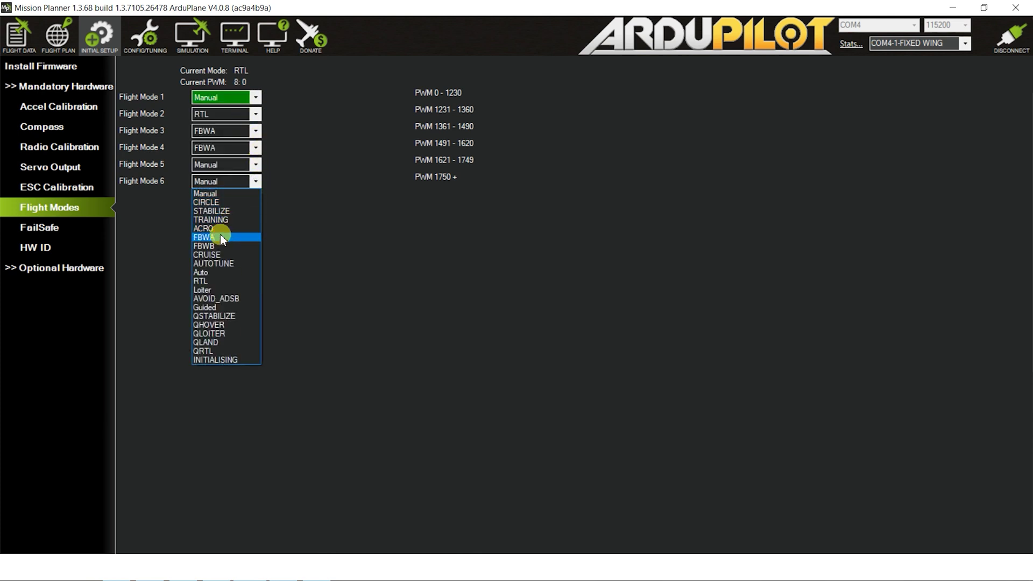
pyautogui.click(217, 275)
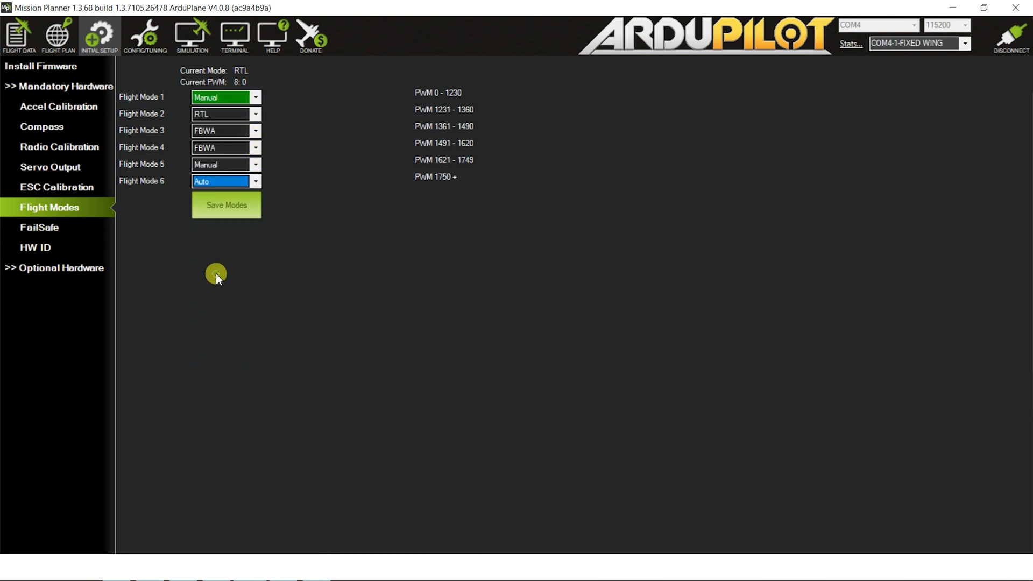
pyautogui.click(218, 207)
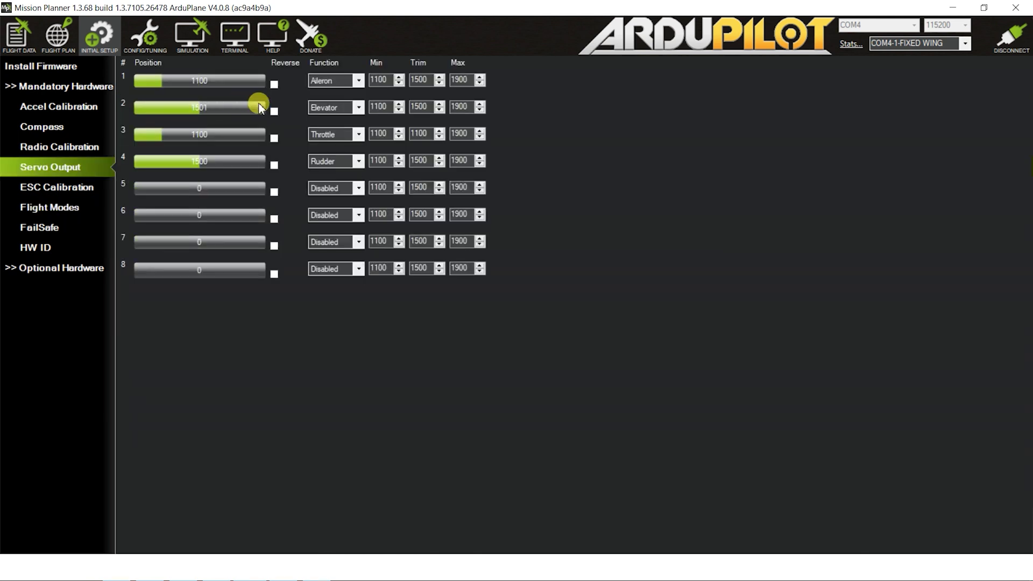
# Step: Assign Throttle to servo outputs 1 and 2 and Aileron to output 4
pyautogui.click(357, 81)
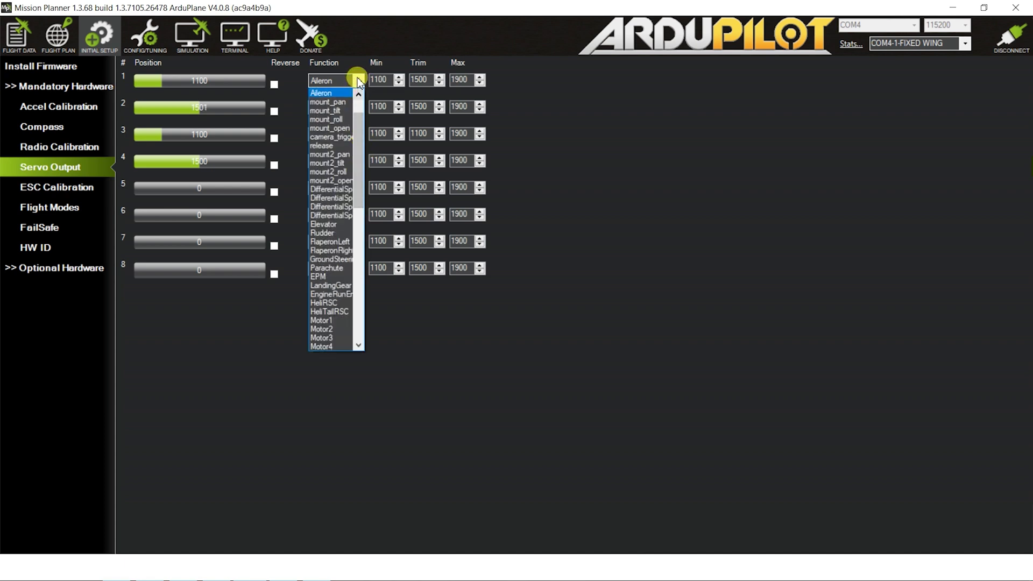
pyautogui.click(357, 82)
pyautogui.click(357, 81)
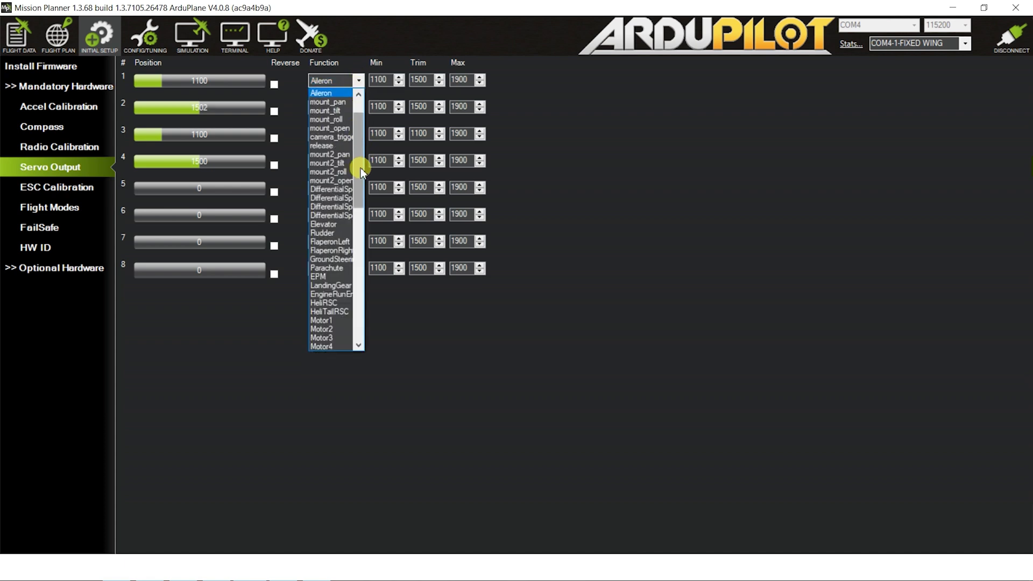
pyautogui.moveTo(361, 167); pyautogui.dragTo(360, 275)
pyautogui.click(323, 268)
pyautogui.click(357, 107)
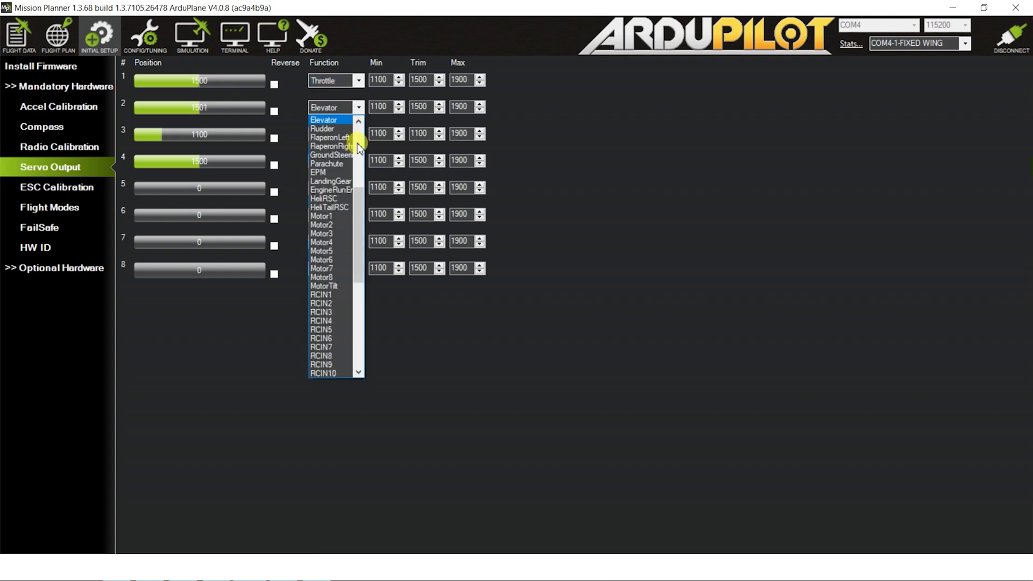
pyautogui.moveTo(357, 223); pyautogui.dragTo(357, 288)
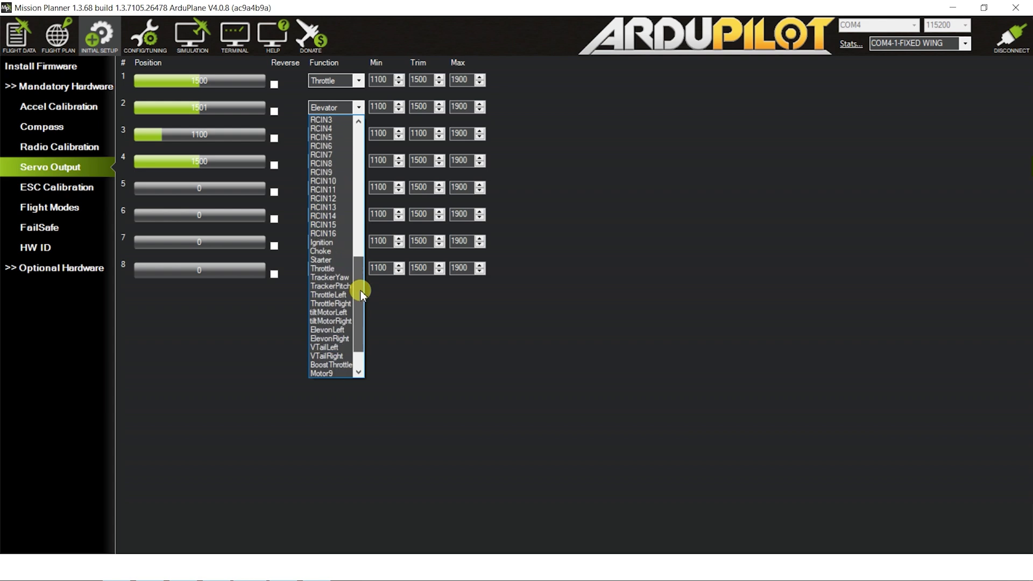
pyautogui.click(333, 268)
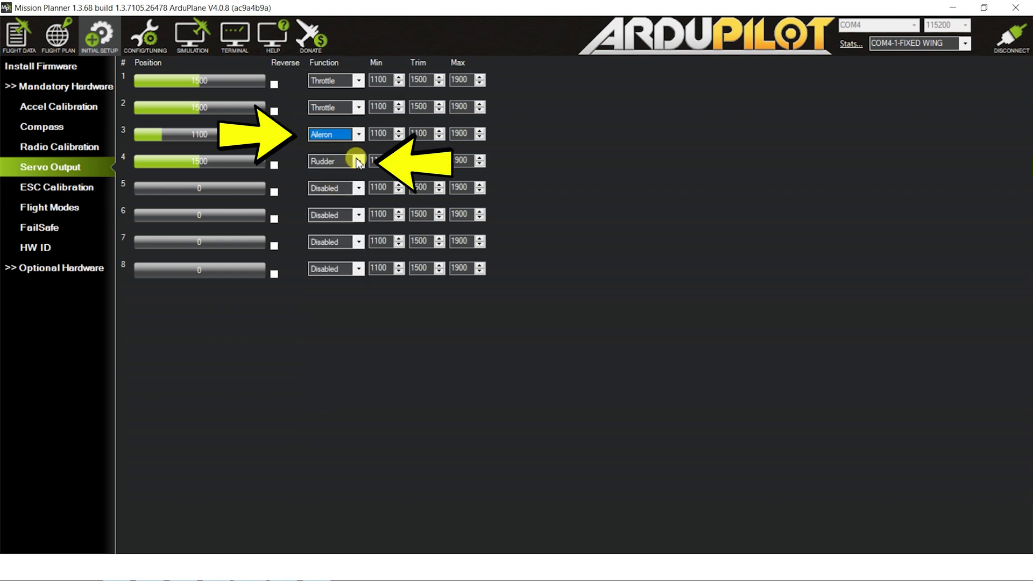
pyautogui.click(358, 160)
pyautogui.scroll(7, 361, 261)
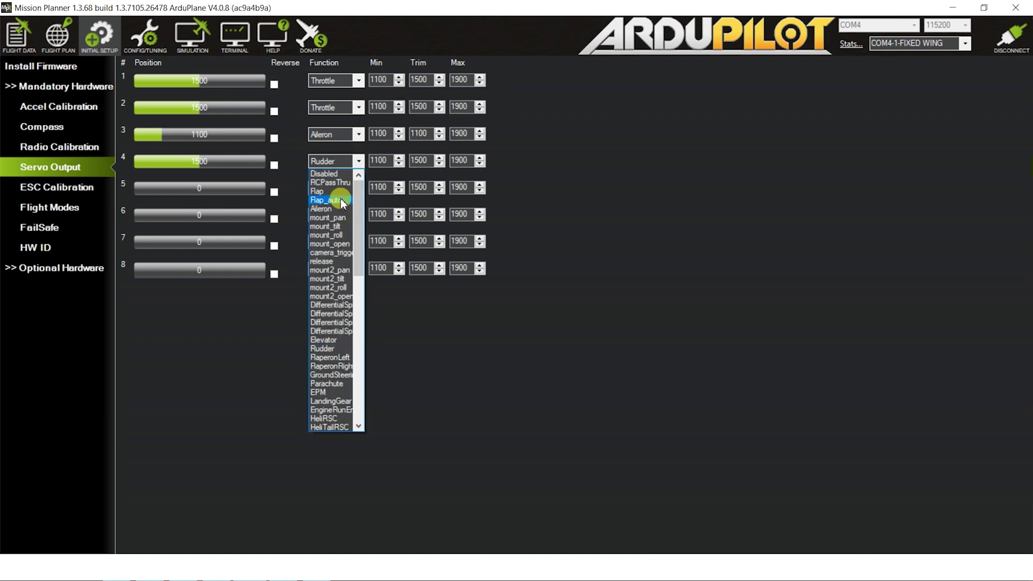
pyautogui.click(344, 207)
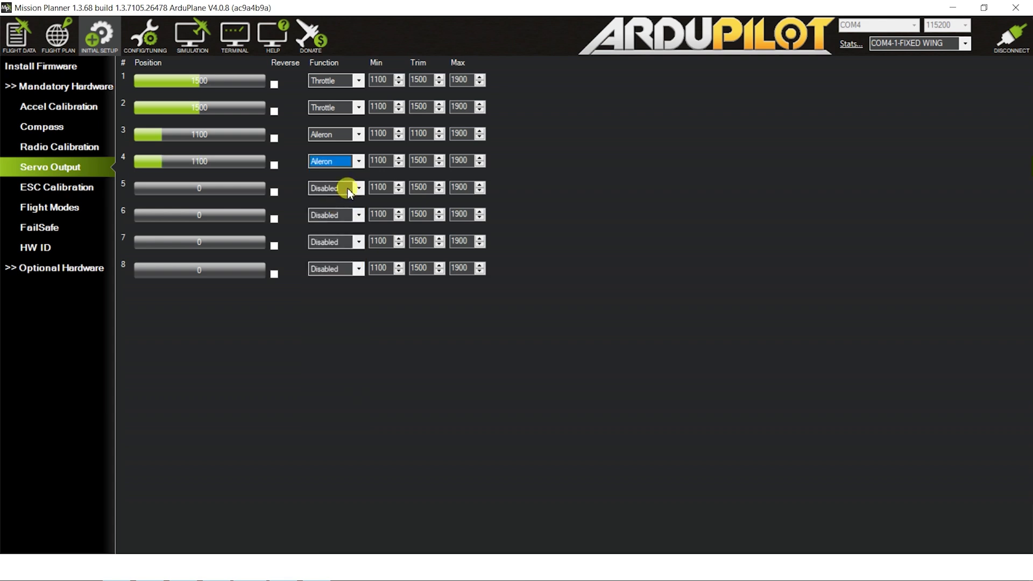
# Step: Assign VTailRight to output 5, VTailLeft to output 6 and RCPassThru to output 7
pyautogui.click(359, 187)
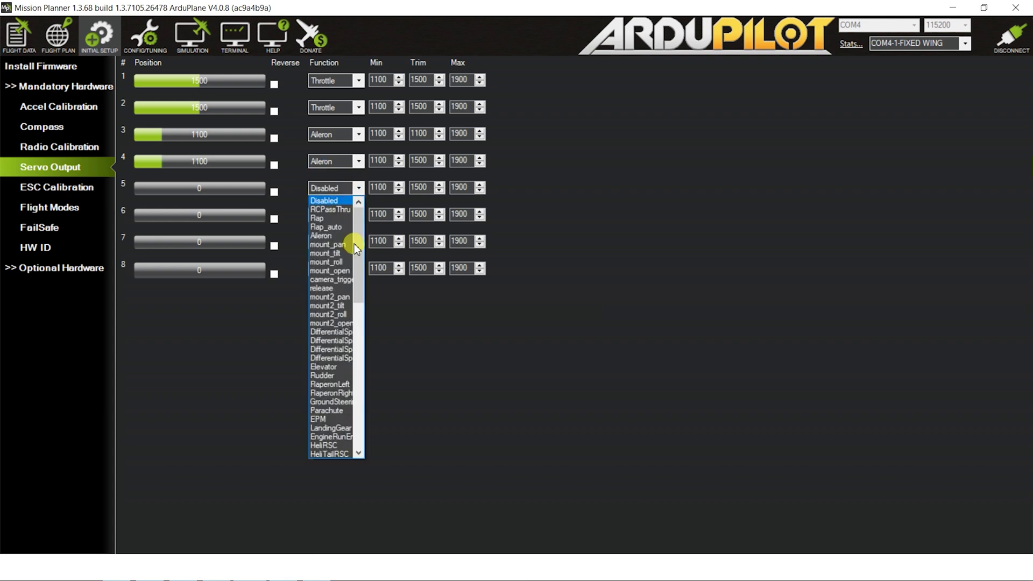
pyautogui.moveTo(354, 244); pyautogui.dragTo(363, 393)
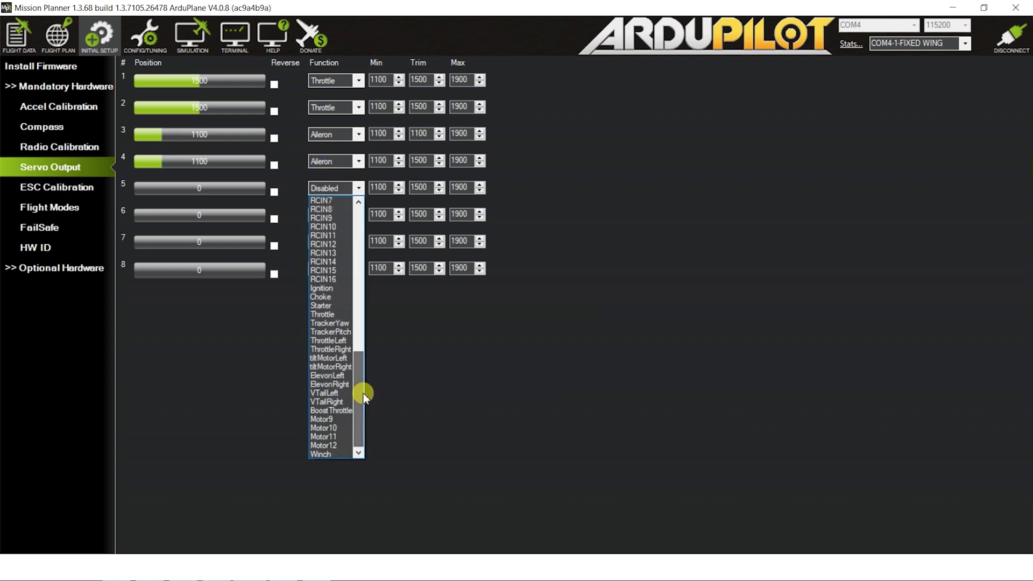
pyautogui.click(337, 403)
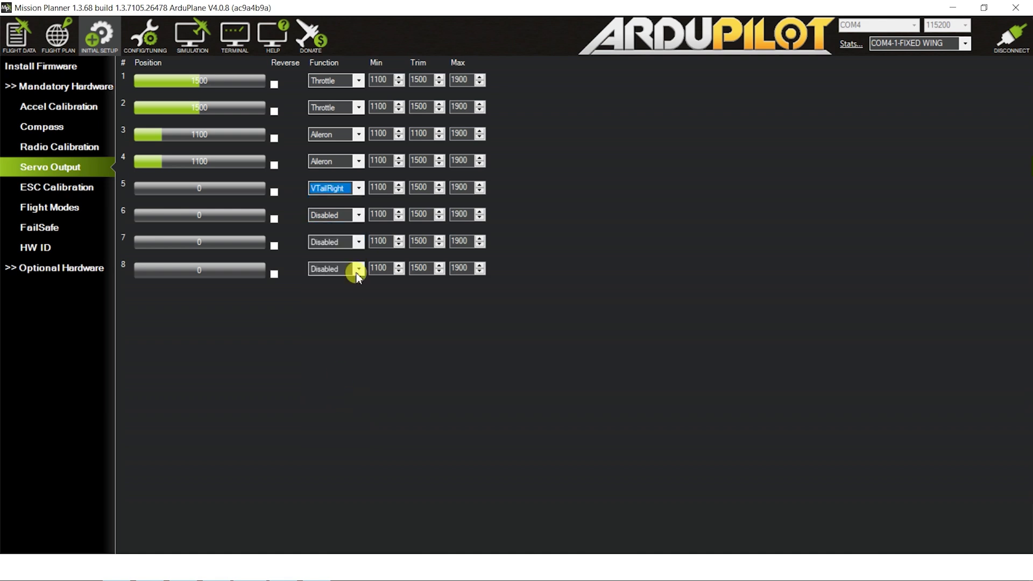
pyautogui.click(358, 215)
pyautogui.moveTo(358, 298); pyautogui.dragTo(357, 461)
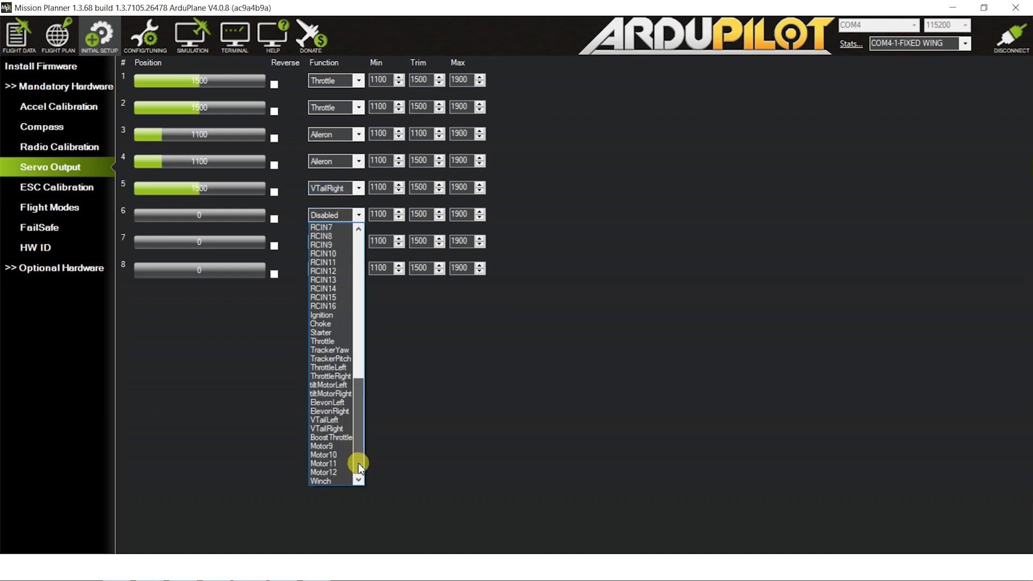
pyautogui.click(329, 421)
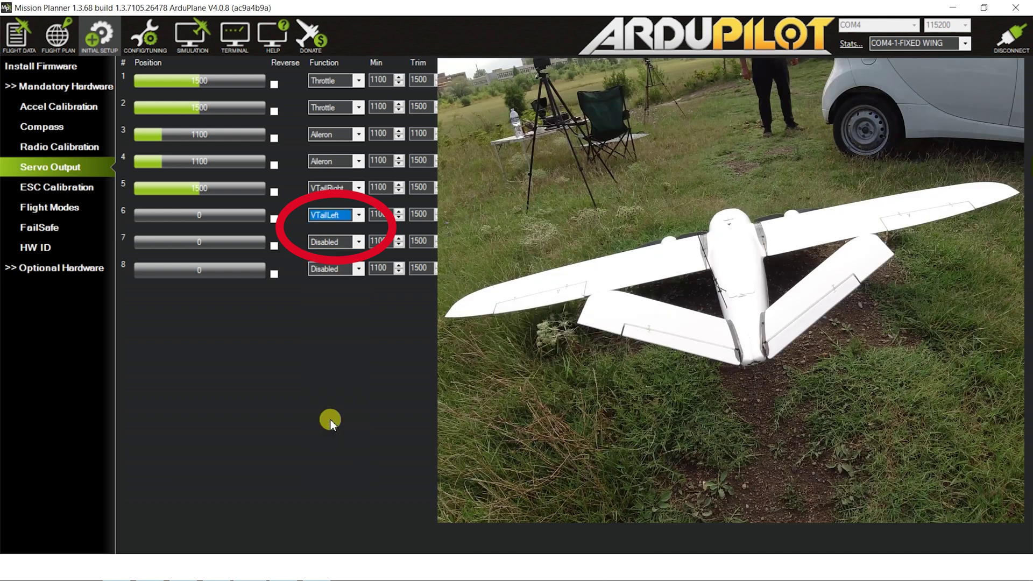
pyautogui.click(358, 241)
pyautogui.moveTo(357, 277)
pyautogui.mouseDown()
pyautogui.moveTo(362, 434)
pyautogui.moveTo(361, 295)
pyautogui.mouseUp()
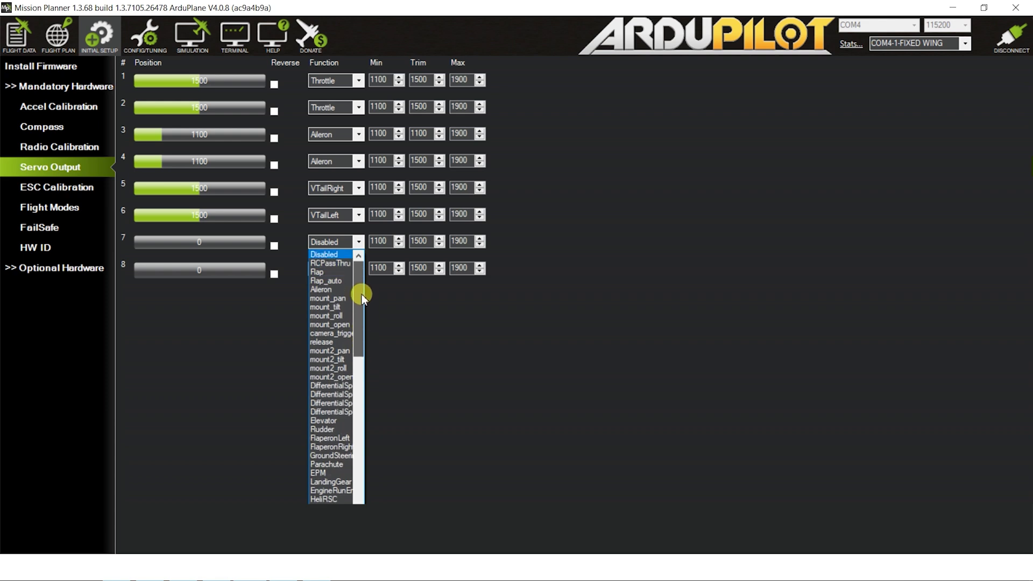
pyautogui.click(336, 262)
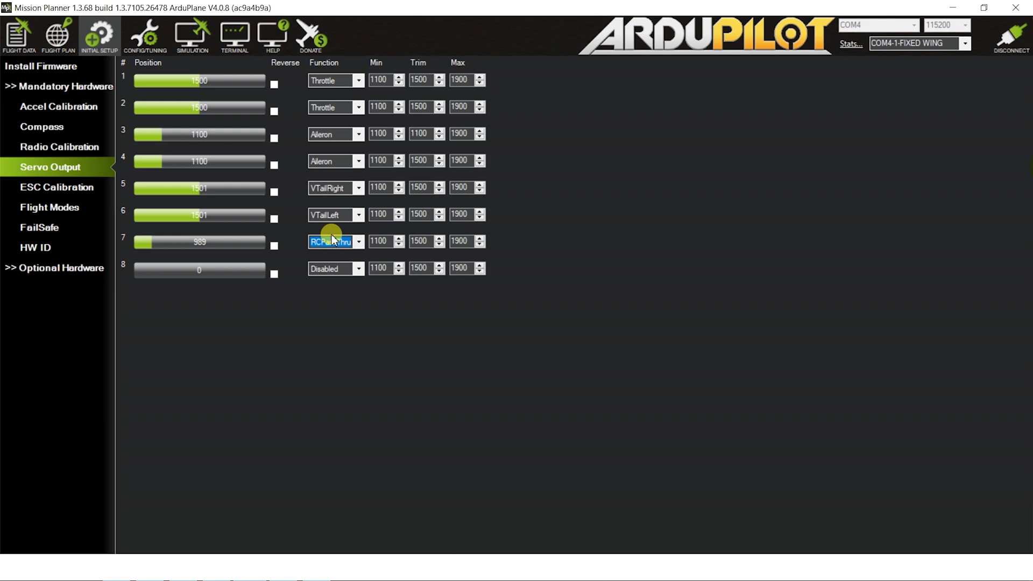
# Step: In Onboard OSD settings, set the battery voltage warning OSD_W_BATVOLT to 14
pyautogui.click(145, 35)
pyautogui.click(38, 150)
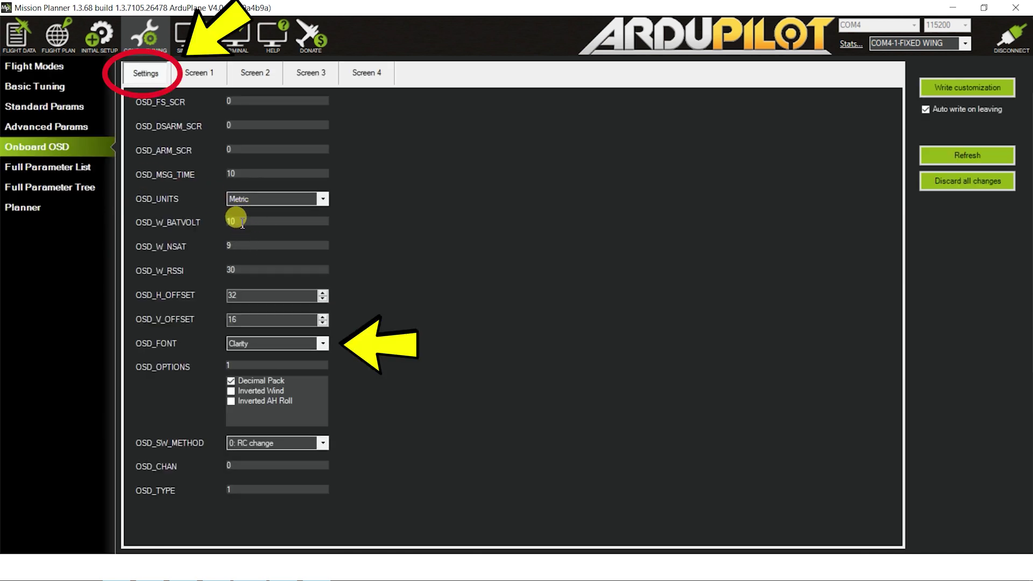
pyautogui.moveTo(242, 224); pyautogui.dragTo(221, 222)
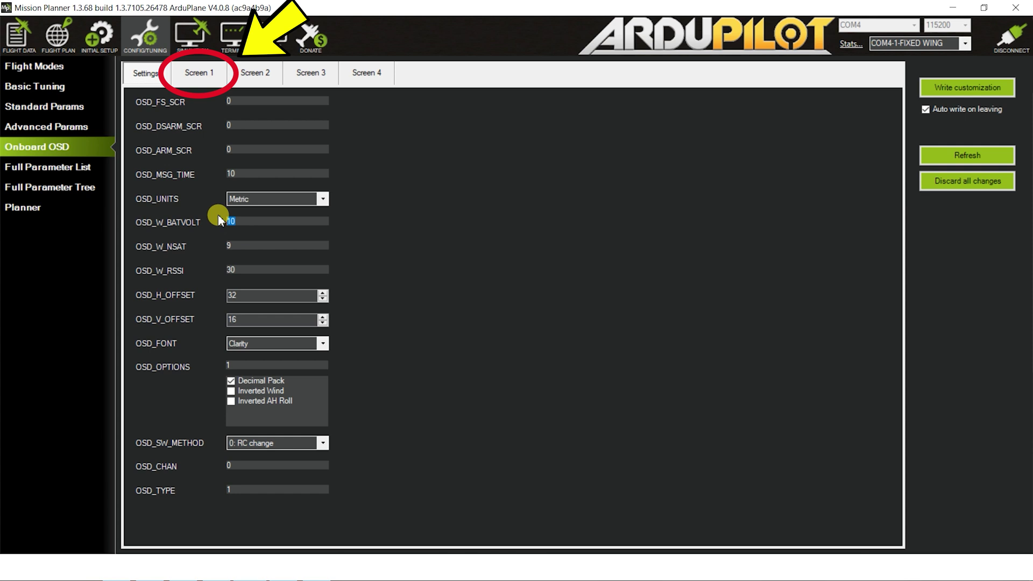
pyautogui.write('14')
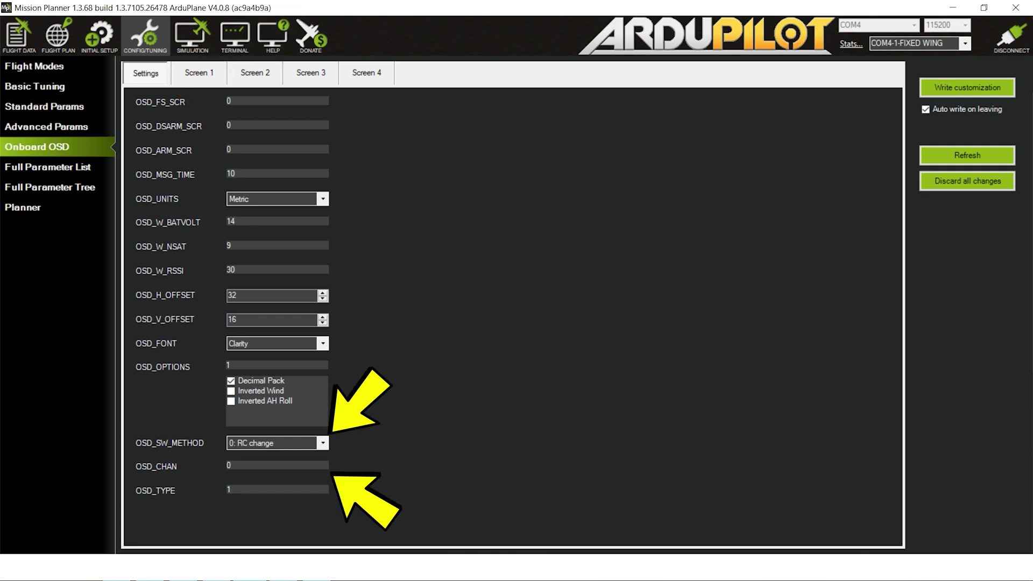
pyautogui.press('Tab')
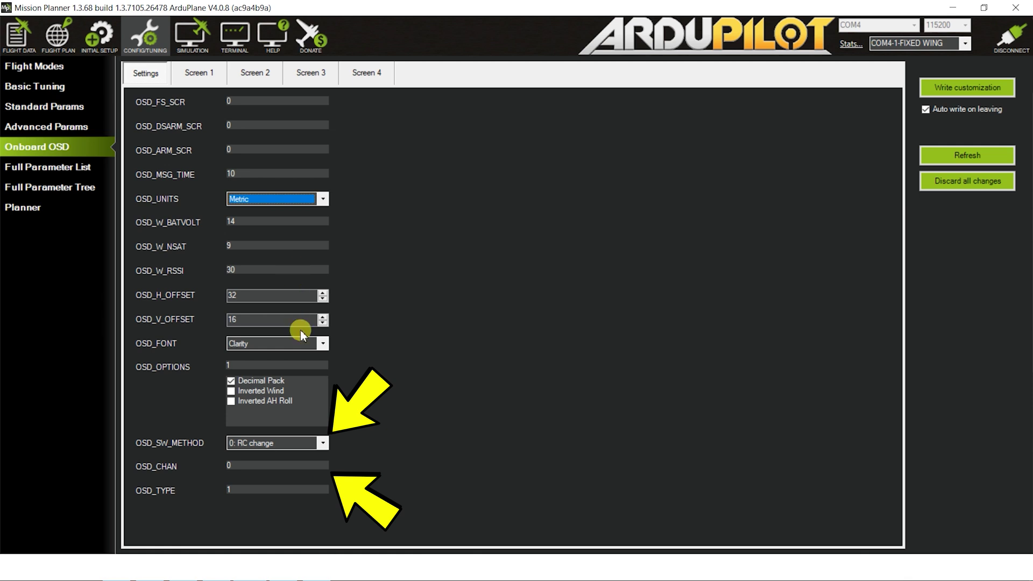
# Step: Change OSD_FONT to Digital and switch to the Screen 1 layout
pyautogui.click(314, 346)
pyautogui.click(278, 388)
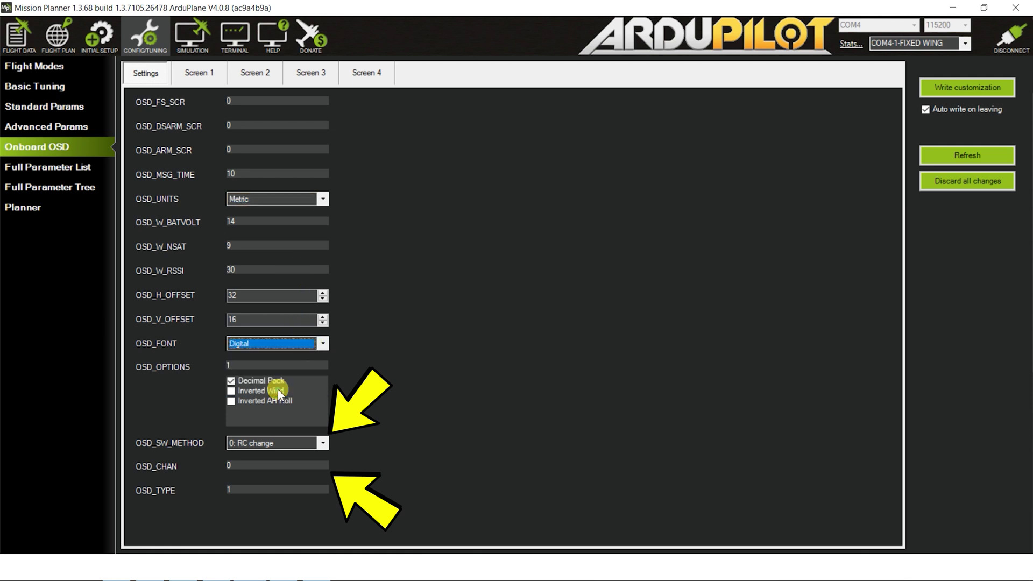
pyautogui.click(241, 222)
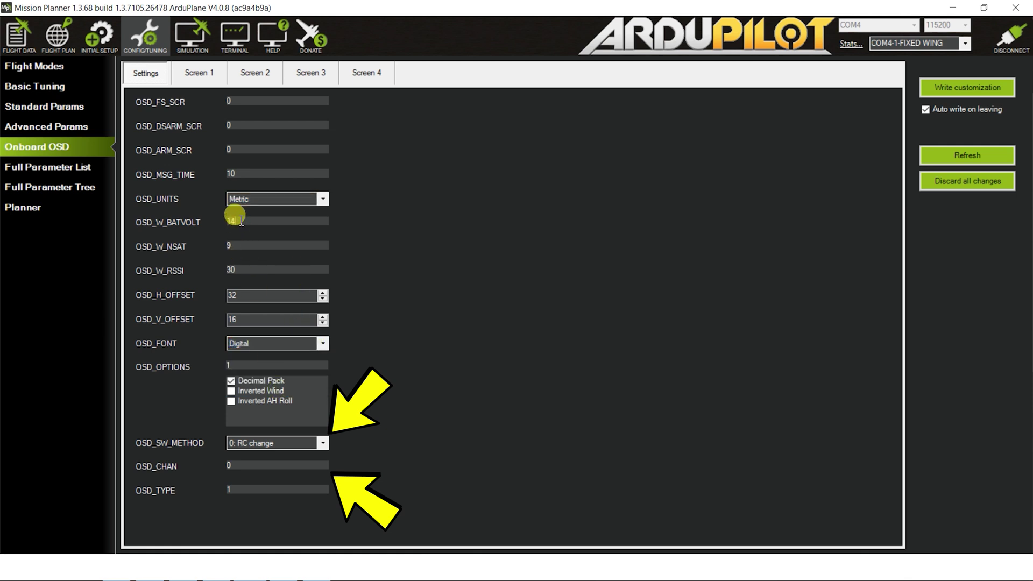
pyautogui.click(199, 72)
# Step: Rearrange Screen 1 readouts: satellites, RSSI, heading, current, mAh, MESSAGE, ground speed, LAT/LON, altitude
pyautogui.click(535, 130)
pyautogui.moveTo(535, 131); pyautogui.dragTo(177, 152)
pyautogui.moveTo(199, 172); pyautogui.dragTo(276, 105)
pyautogui.moveTo(379, 129); pyautogui.dragTo(505, 129)
pyautogui.moveTo(376, 153); pyautogui.dragTo(380, 104)
pyautogui.moveTo(559, 155); pyautogui.dragTo(183, 178)
pyautogui.moveTo(554, 177); pyautogui.dragTo(183, 201)
pyautogui.moveTo(223, 249); pyautogui.dragTo(344, 390)
pyautogui.moveTo(183, 444); pyautogui.dragTo(178, 153)
pyautogui.click(178, 158)
pyautogui.moveTo(309, 437); pyautogui.dragTo(179, 455)
pyautogui.moveTo(395, 449); pyautogui.dragTo(507, 457)
pyautogui.moveTo(353, 398); pyautogui.dragTo(385, 399)
pyautogui.moveTo(562, 370); pyautogui.dragTo(175, 128)
pyautogui.moveTo(559, 297); pyautogui.dragTo(560, 273)
pyautogui.moveTo(571, 320); pyautogui.dragTo(572, 295)
pyautogui.moveTo(538, 129); pyautogui.dragTo(538, 105)
# Step: Enable EFF, FLTIME and WIND, and position STAB, MESSAGE, DIST and FLTIME on the preview
pyautogui.scroll(-3, 621, 502)
pyautogui.click(266, 491)
pyautogui.moveTo(237, 301); pyautogui.dragTo(590, 415)
pyautogui.moveTo(392, 417); pyautogui.dragTo(392, 369)
pyautogui.click(559, 146)
pyautogui.moveTo(559, 148); pyautogui.dragTo(575, 148)
pyautogui.click(144, 518)
pyautogui.moveTo(554, 346); pyautogui.dragTo(537, 420)
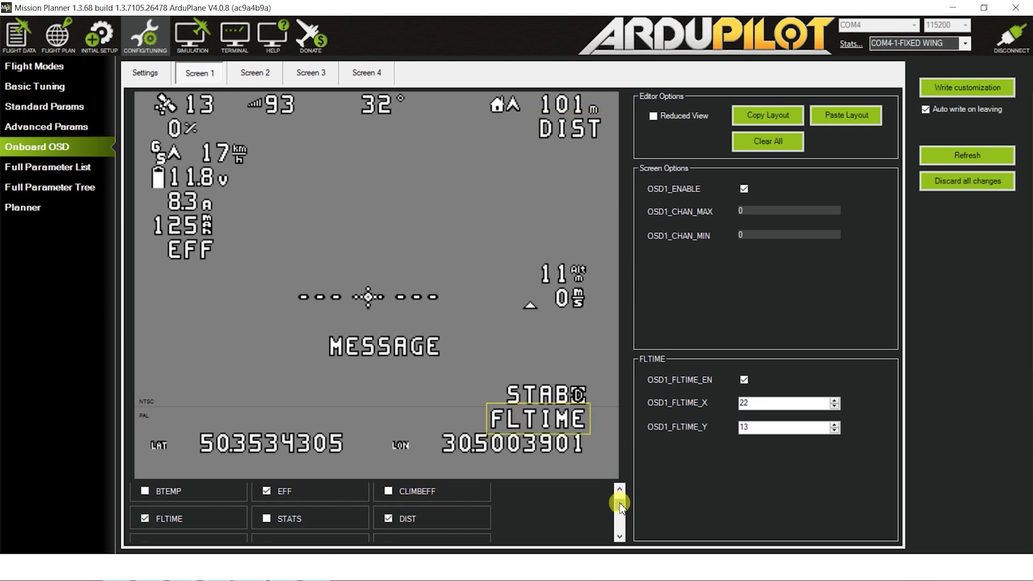
pyautogui.scroll(-1, 620, 506)
pyautogui.scroll(-2, 620, 506)
pyautogui.click(266, 520)
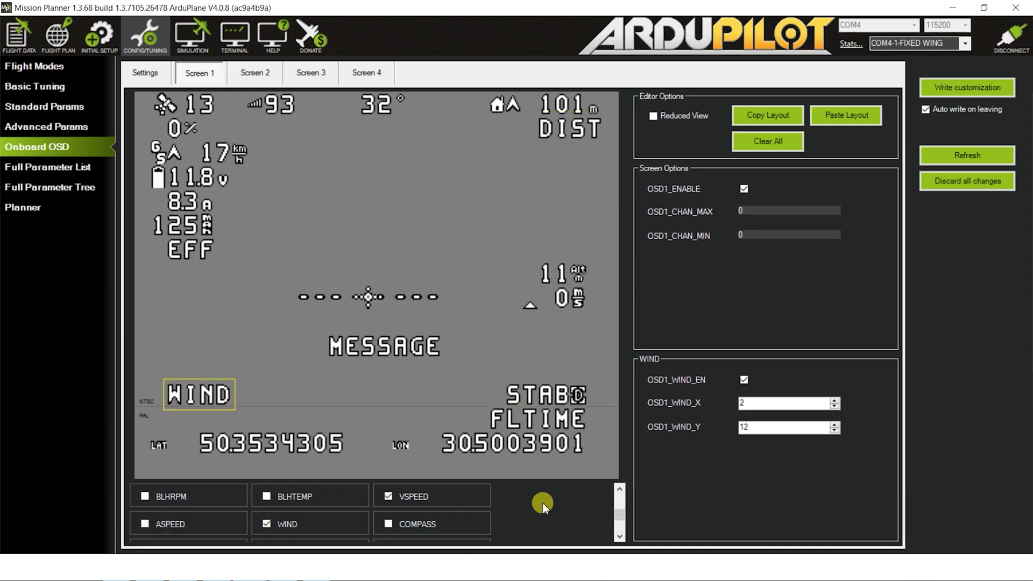
pyautogui.scroll(-2, 624, 520)
pyautogui.moveTo(625, 523)
pyautogui.mouseDown()
pyautogui.moveTo(621, 505)
pyautogui.moveTo(620, 527)
pyautogui.mouseUp()
# Step: Shift EFF, mAh, current, battery and throttle down two rows, then write the layout to the board
pyautogui.moveTo(193, 249); pyautogui.dragTo(193, 298)
pyautogui.moveTo(193, 224); pyautogui.dragTo(192, 273)
pyautogui.moveTo(192, 201); pyautogui.dragTo(193, 249)
pyautogui.moveTo(192, 176); pyautogui.dragTo(192, 225)
pyautogui.moveTo(189, 128); pyautogui.dragTo(195, 174)
pyautogui.moveTo(557, 105); pyautogui.dragTo(554, 128)
pyautogui.click(967, 87)
pyautogui.click(66, 185)
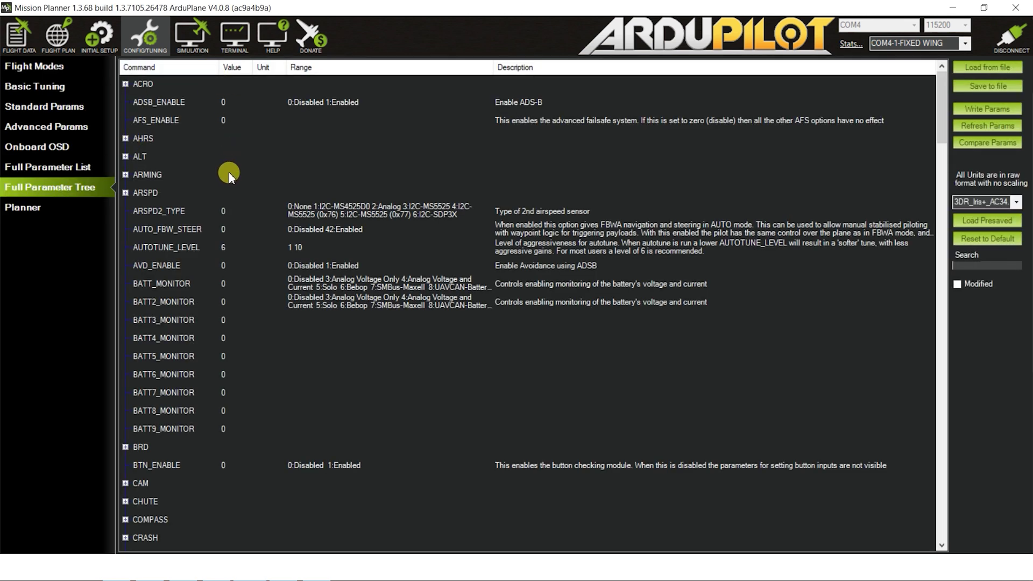
# Step: Set BATT_MONITOR to 4, write it to the board and refresh the parameters
pyautogui.click(157, 284)
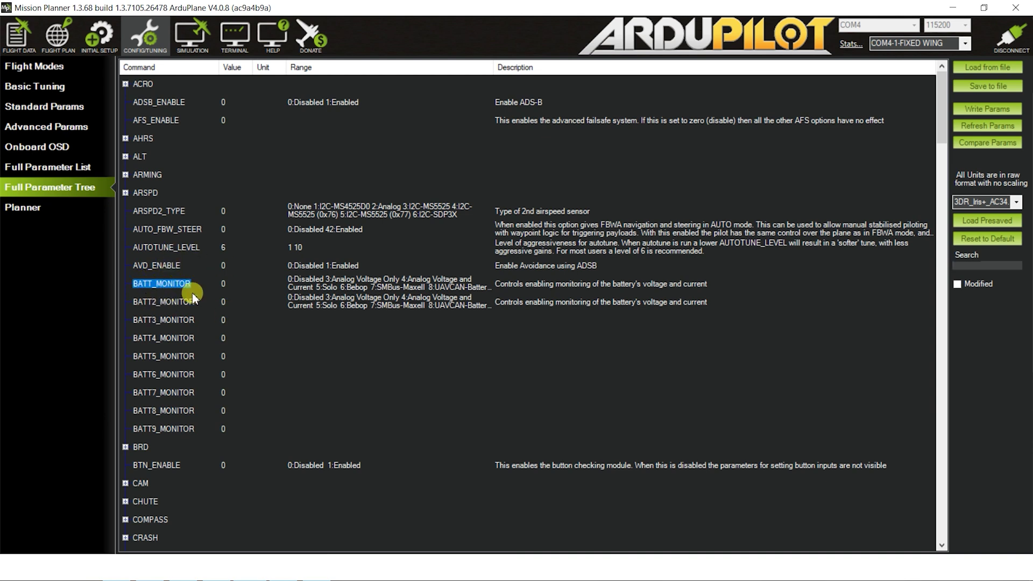
pyautogui.click(225, 285)
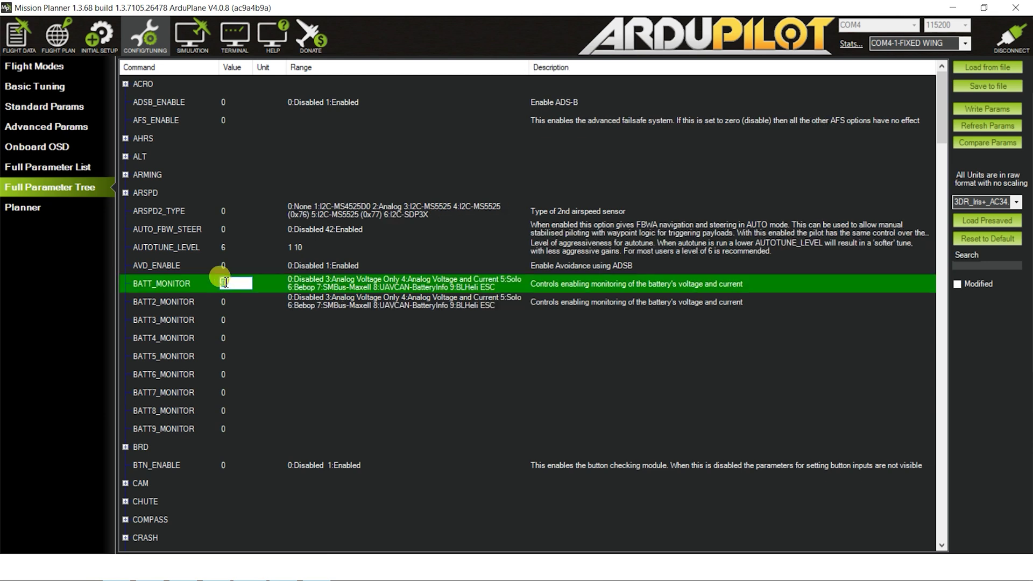
pyautogui.write('4')
pyautogui.click(985, 107)
pyautogui.click(574, 312)
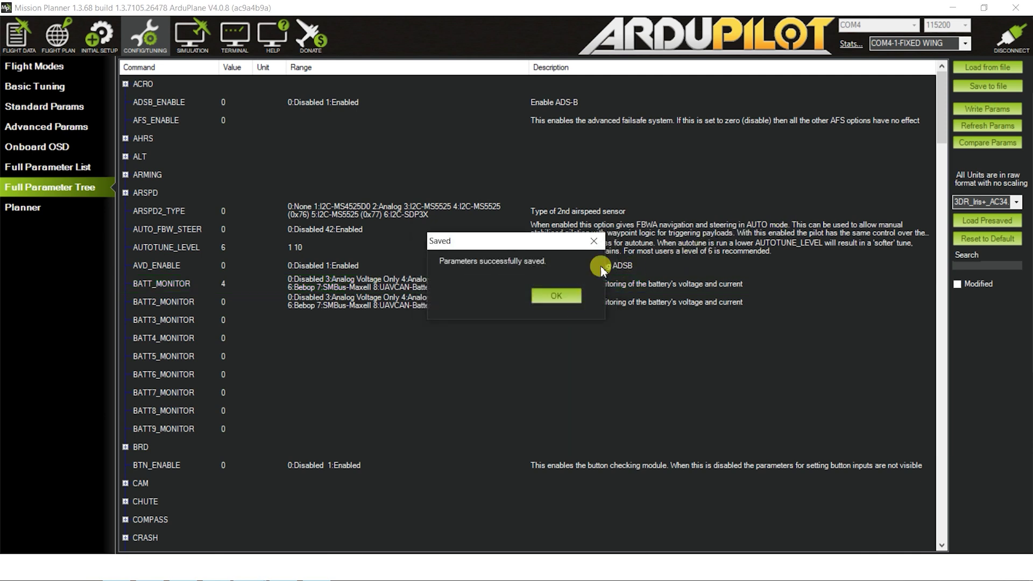
pyautogui.click(554, 295)
pyautogui.click(983, 124)
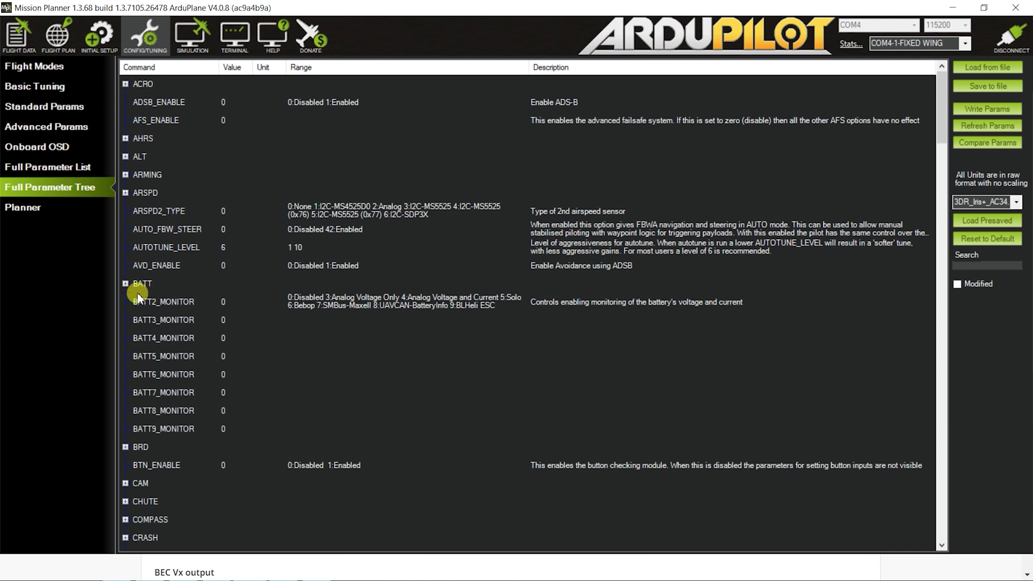
# Step: Change BATT_CAPACITY from 3300 to 4500 mAh in the BATT group and write it
pyautogui.click(126, 285)
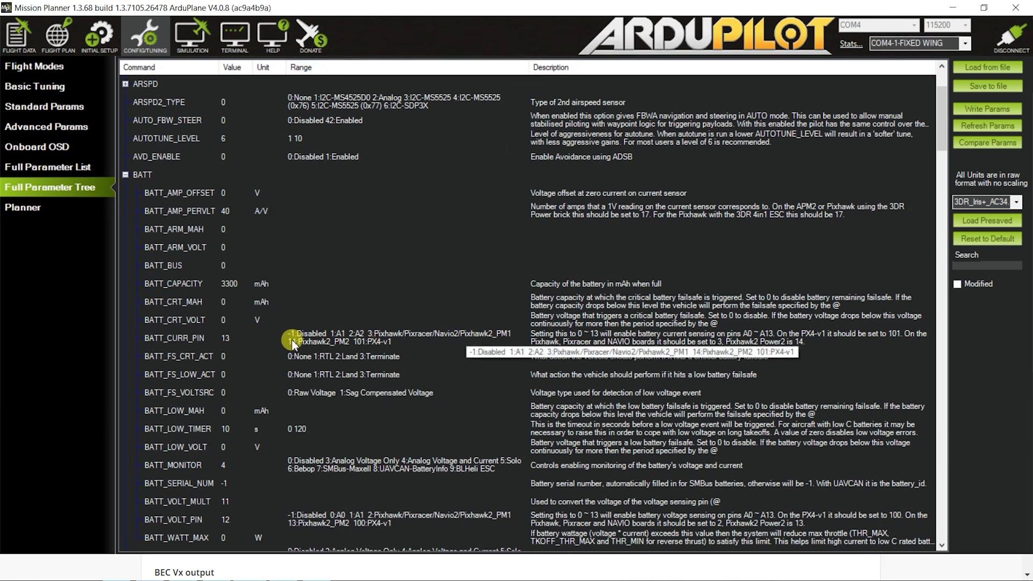
pyautogui.scroll(-1, 264, 253)
pyautogui.click(183, 156)
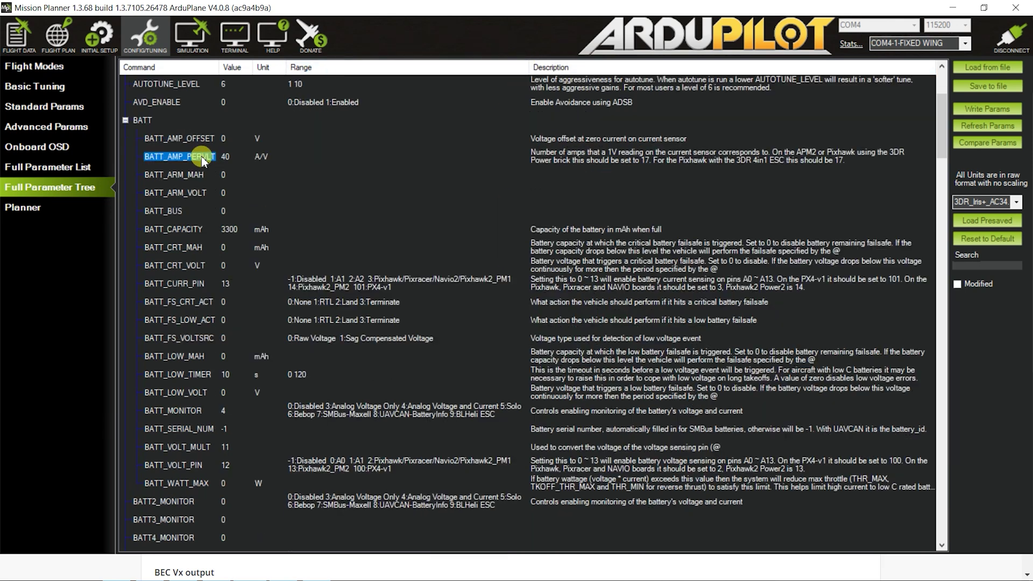
pyautogui.doubleClick(228, 228)
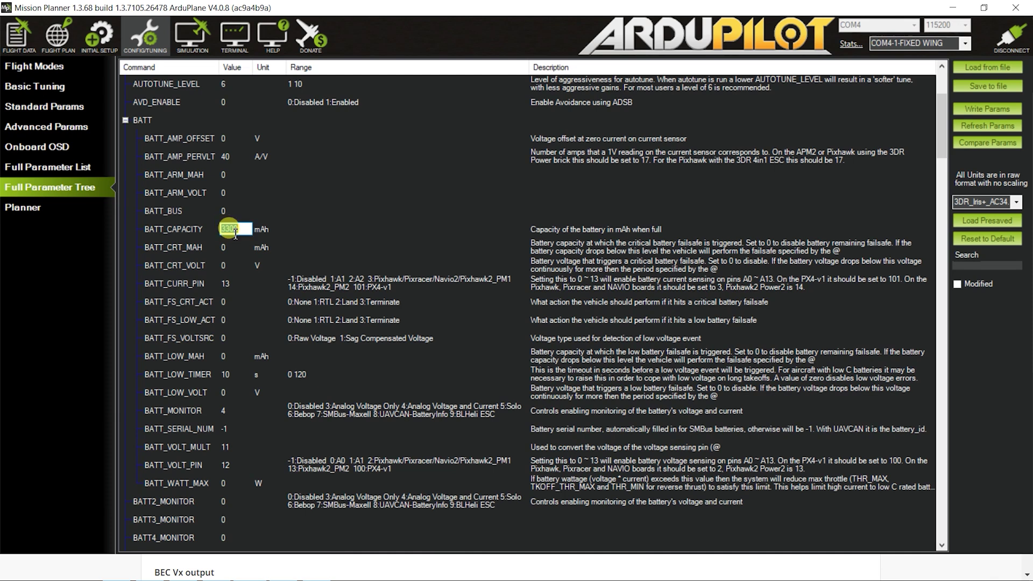
pyautogui.write('4500')
pyautogui.click(233, 232)
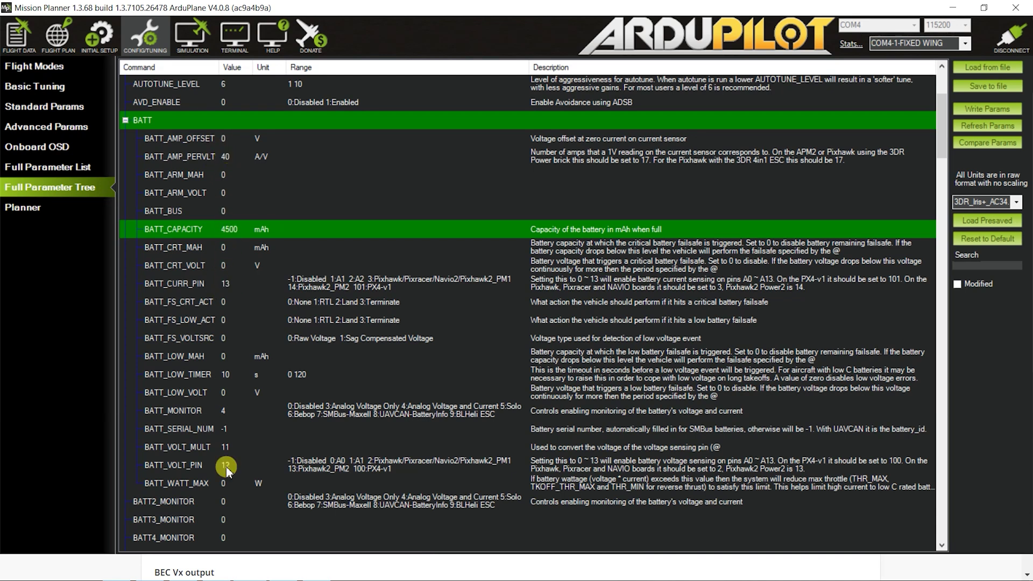
pyautogui.click(994, 110)
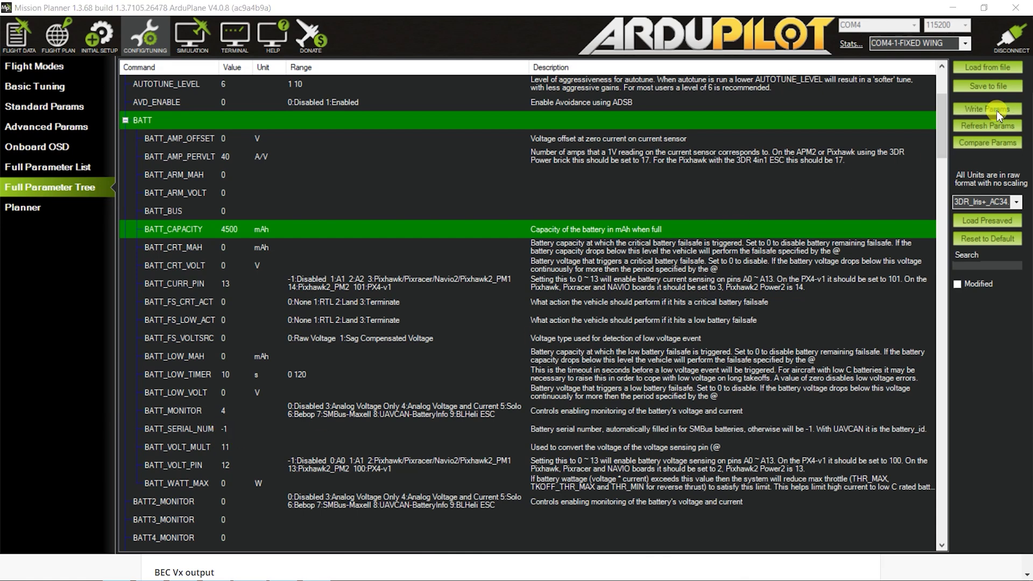
# Step: Confirm the 4500 mAh battery capacity write and set RSSI_TYPE to 1
pyautogui.click(568, 305)
pyautogui.moveTo(941, 127); pyautogui.dragTo(941, 381)
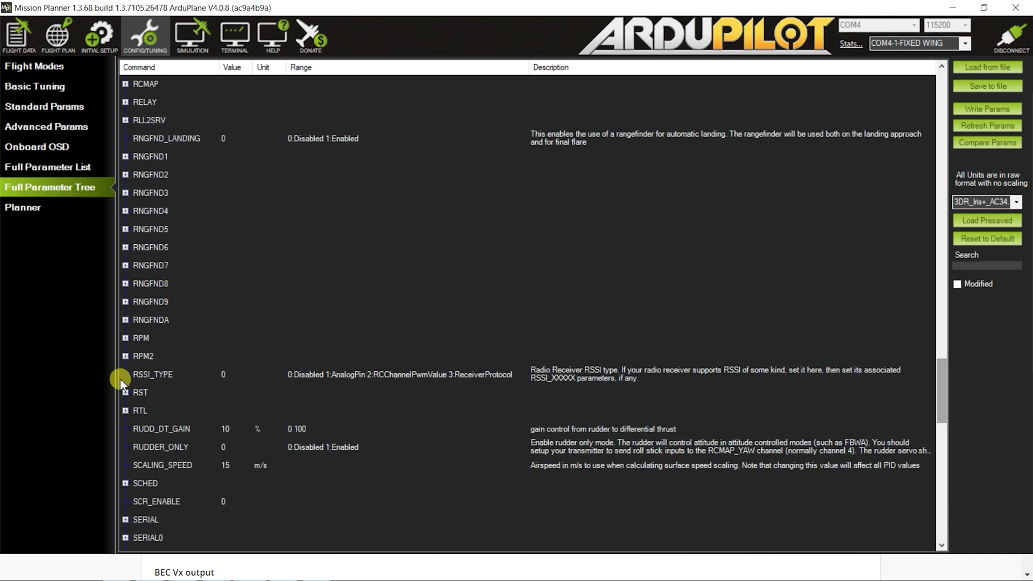
pyautogui.click(225, 373)
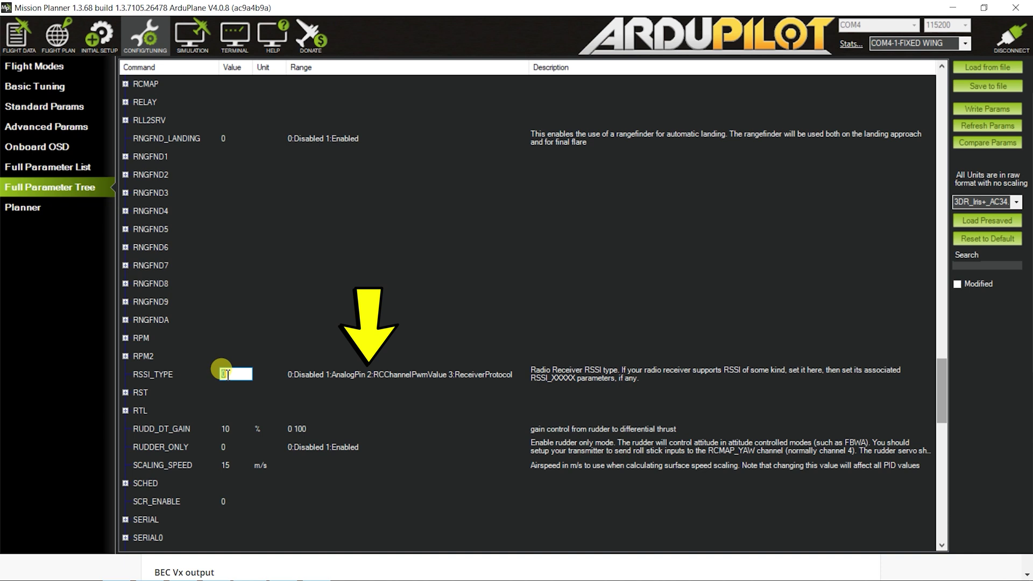
pyautogui.write('1')
pyautogui.press('Return')
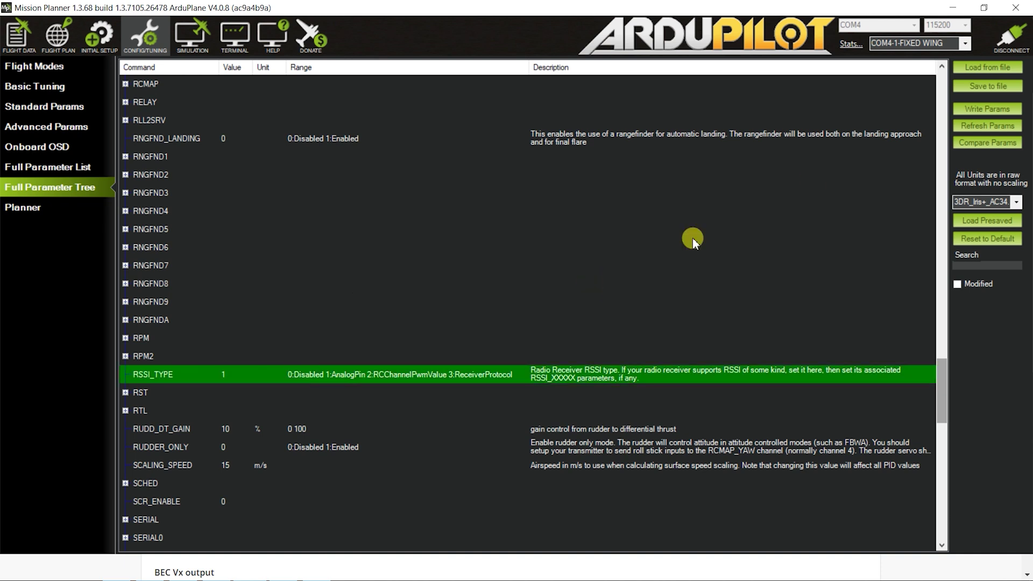
# Step: Write RSSI_TYPE 1 to the board and reload all parameters
pyautogui.click(986, 108)
pyautogui.click(572, 316)
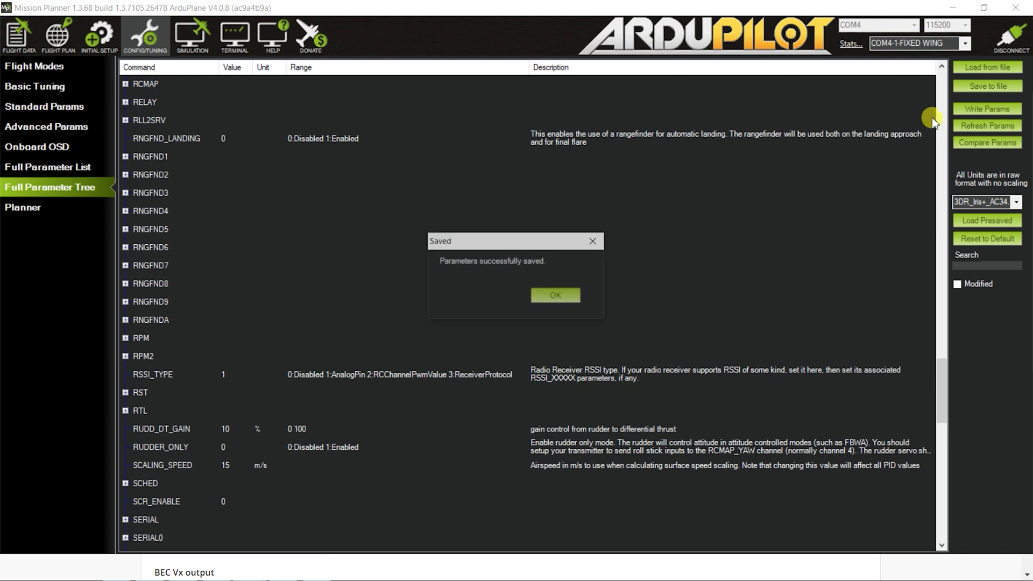
pyautogui.click(571, 295)
pyautogui.click(970, 125)
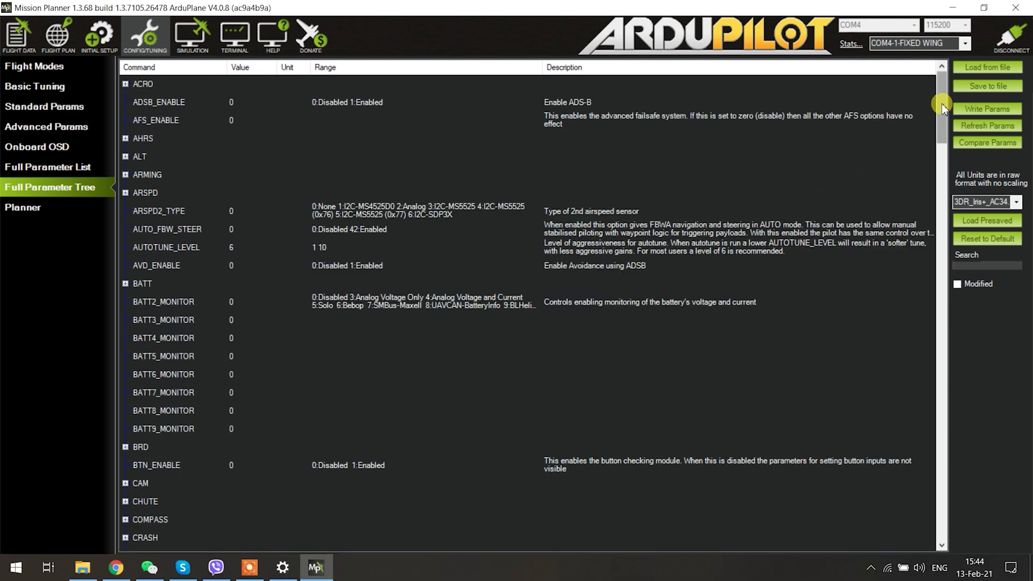
# Step: Expand the RSSI group and write RSSI_TYPE as 2 to the board
pyautogui.moveTo(941, 103); pyautogui.dragTo(939, 377)
pyautogui.click(126, 320)
pyautogui.click(223, 337)
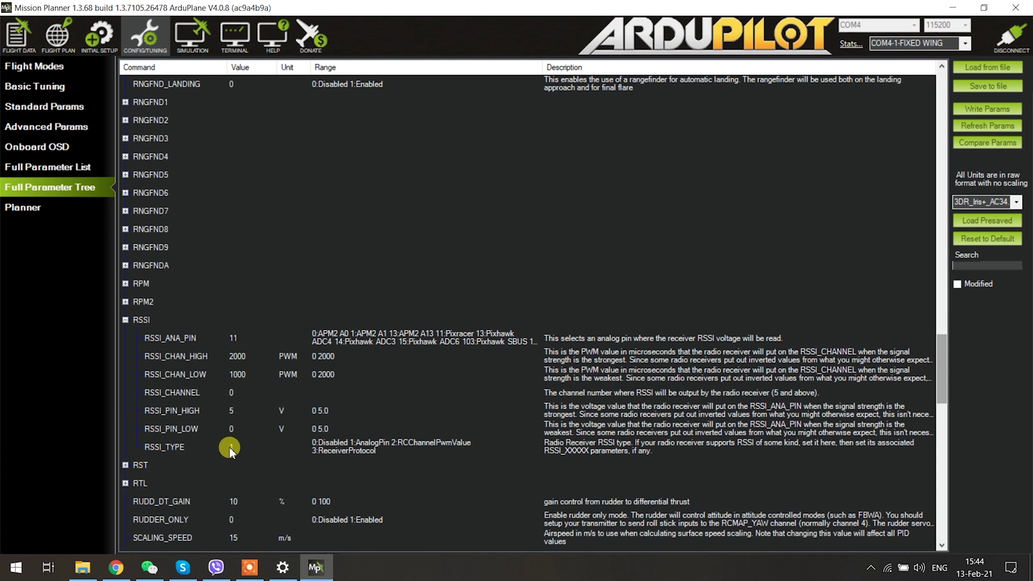
pyautogui.click(232, 447)
pyautogui.write('2')
pyautogui.press('Return')
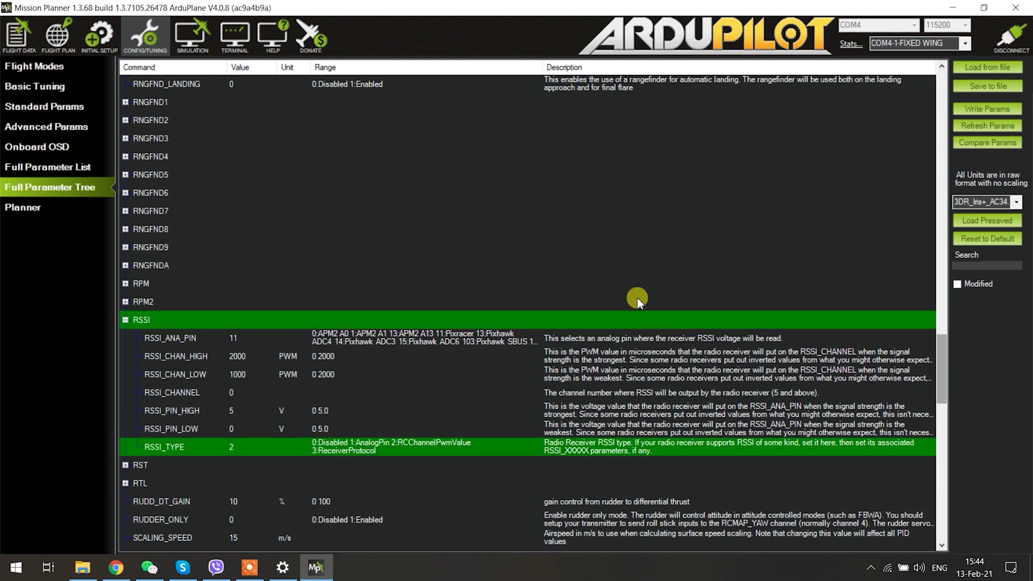
pyautogui.click(983, 108)
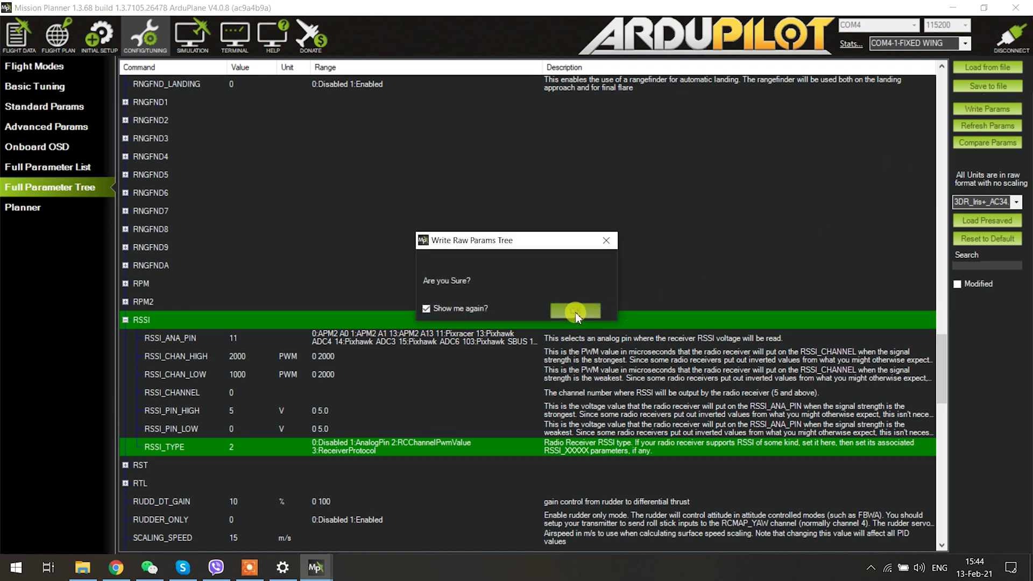
pyautogui.click(574, 311)
# Step: Set RSSI_CHANNEL to 7 and write it to the flight controller
pyautogui.click(229, 375)
pyautogui.write('7')
pyautogui.press('Return')
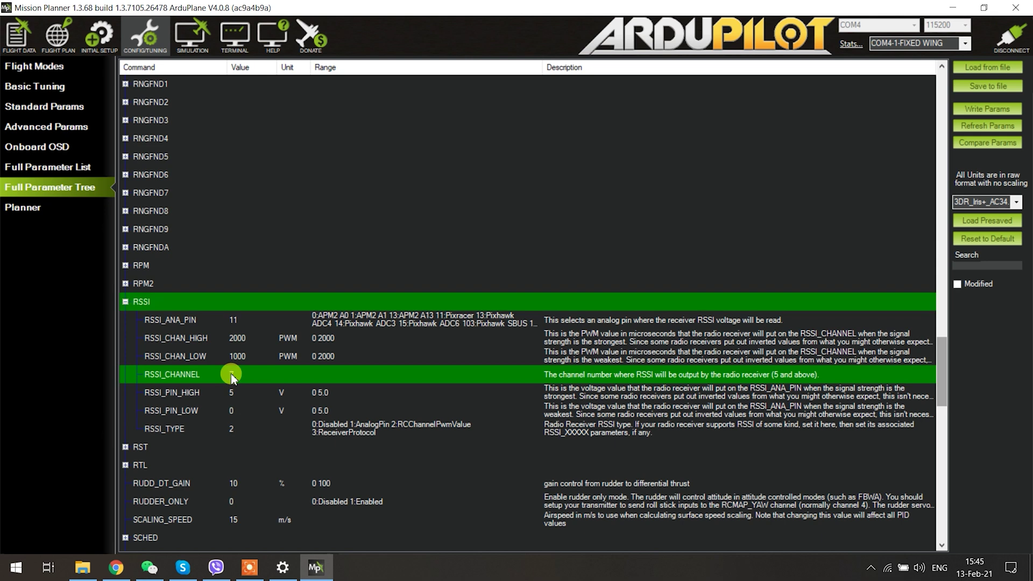
pyautogui.click(983, 108)
pyautogui.click(576, 308)
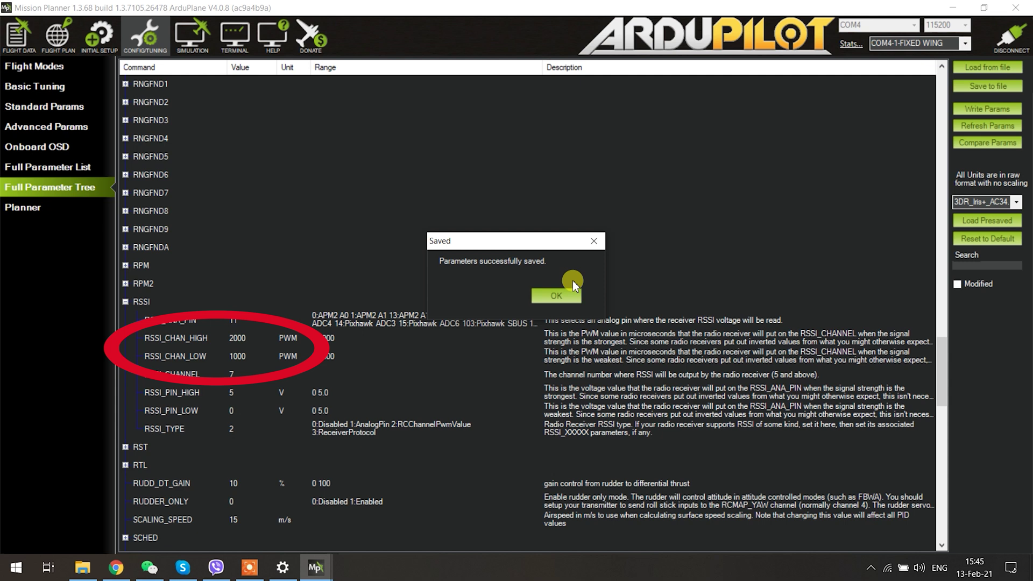
pyautogui.click(559, 296)
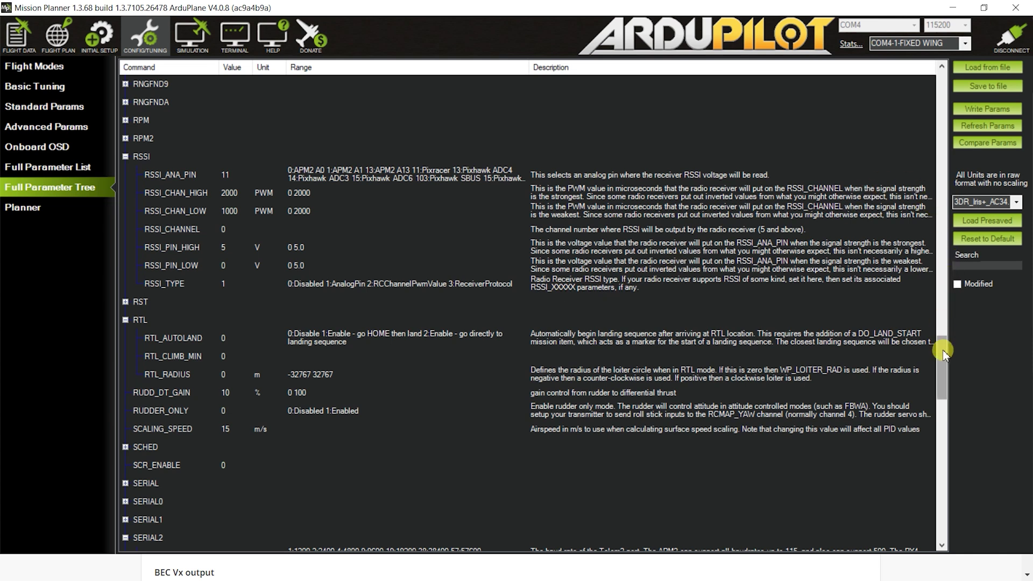
# Step: Change WP_LOITER_RAD from 60 to 130 m and write it to the board
pyautogui.moveTo(942, 353); pyautogui.dragTo(943, 508)
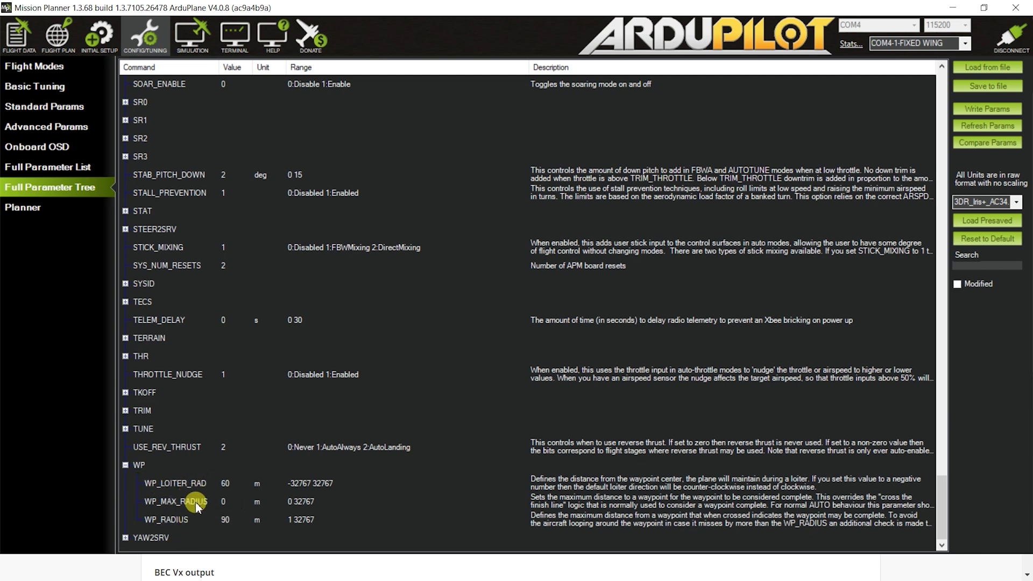
pyautogui.click(225, 483)
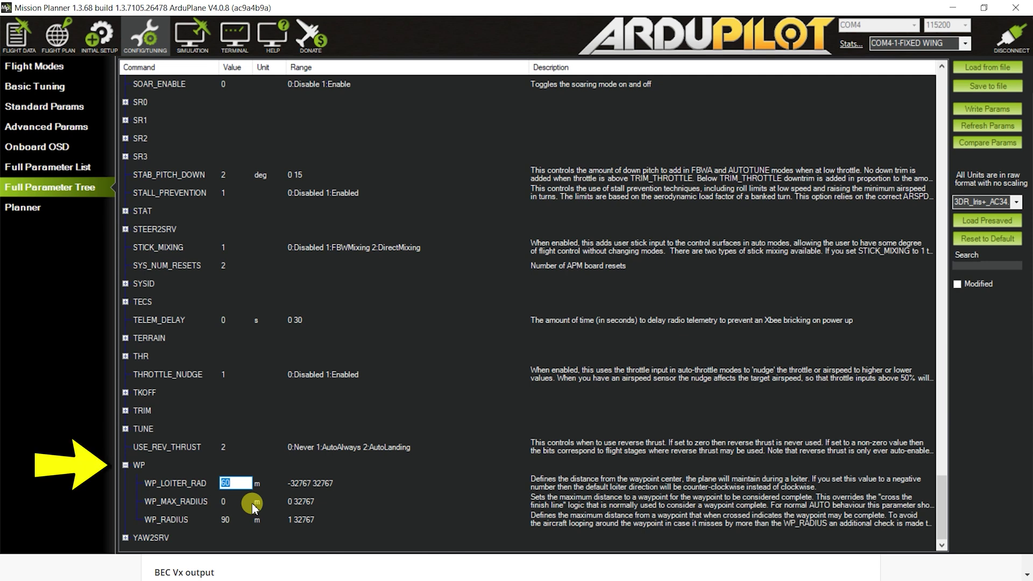
pyautogui.write('130')
pyautogui.click(252, 502)
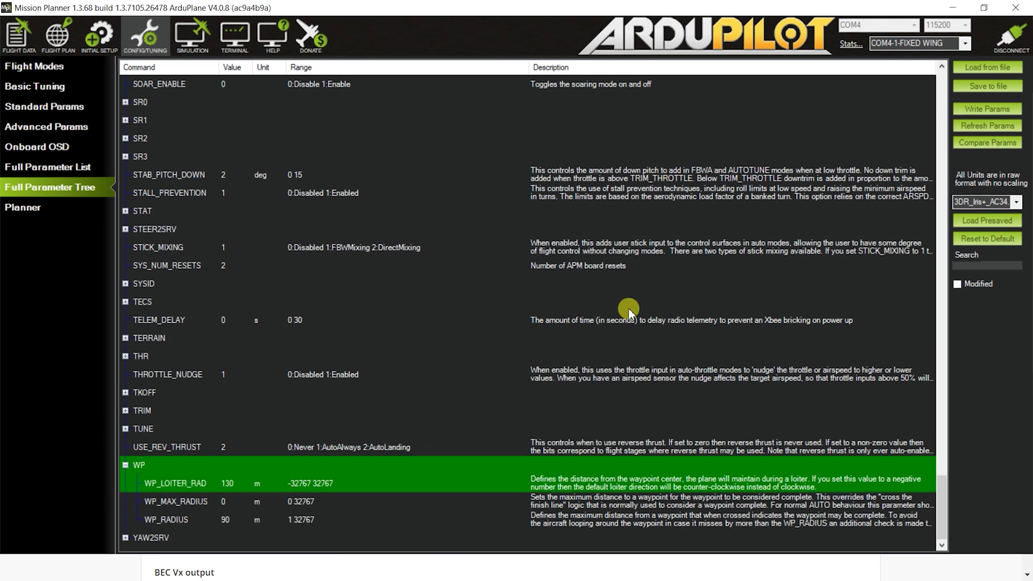
pyautogui.click(979, 107)
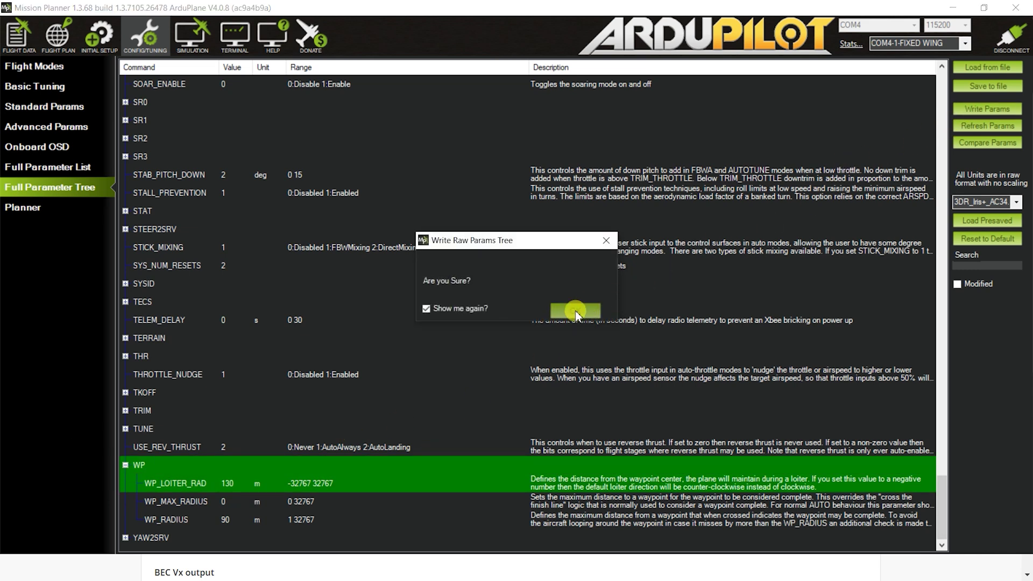
pyautogui.click(575, 311)
pyautogui.click(563, 295)
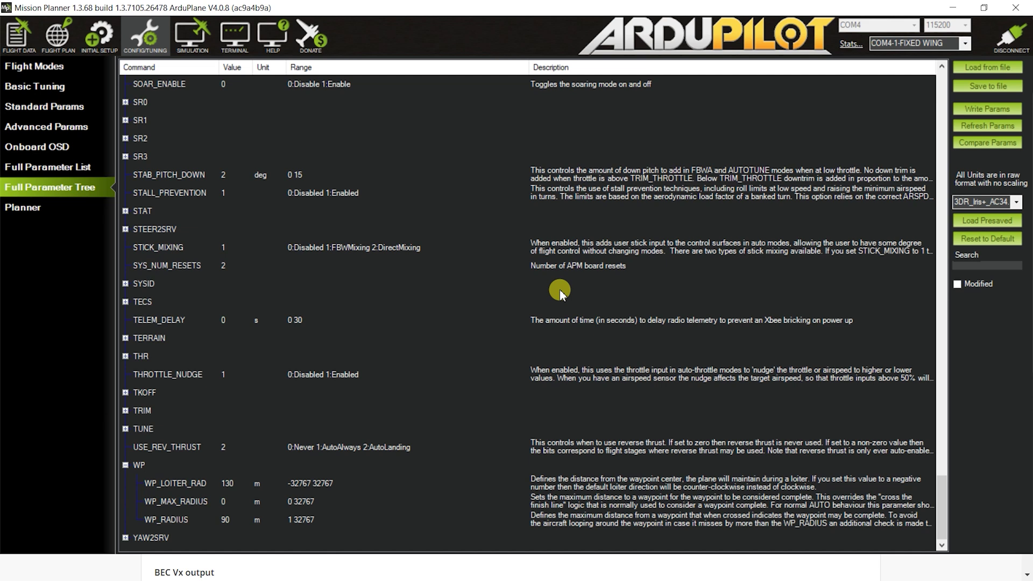
# Step: Return to the top of the parameter tree and expand the AHRS group
pyautogui.scroll(20, 559, 293)
pyautogui.click(209, 68)
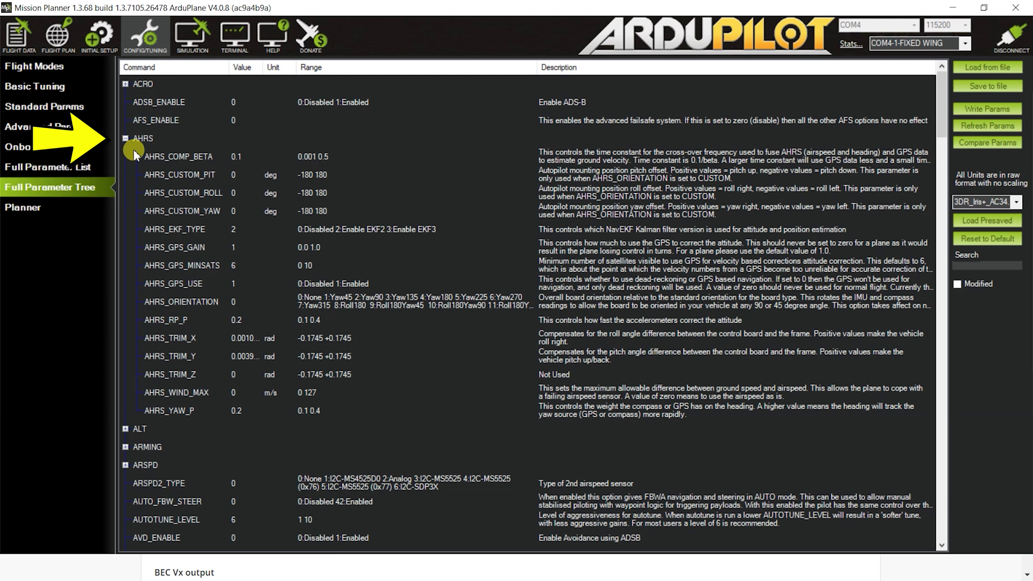
# Step: Set AHRS_ORIENTATION to 4 (Yaw180) and write it to the flight controller
pyautogui.click(197, 302)
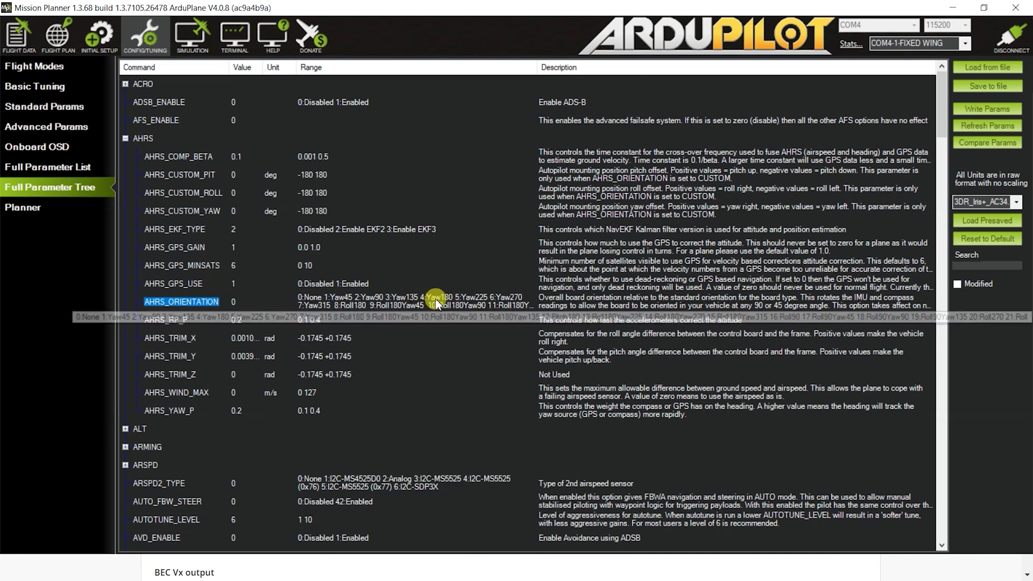
pyautogui.click(231, 300)
pyautogui.write('4')
pyautogui.press('Return')
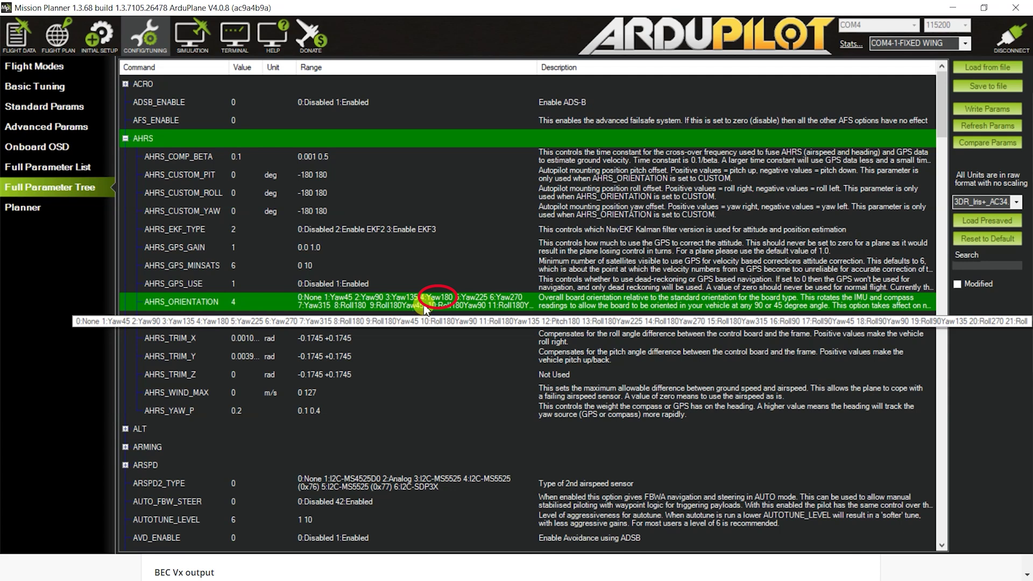
pyautogui.click(976, 110)
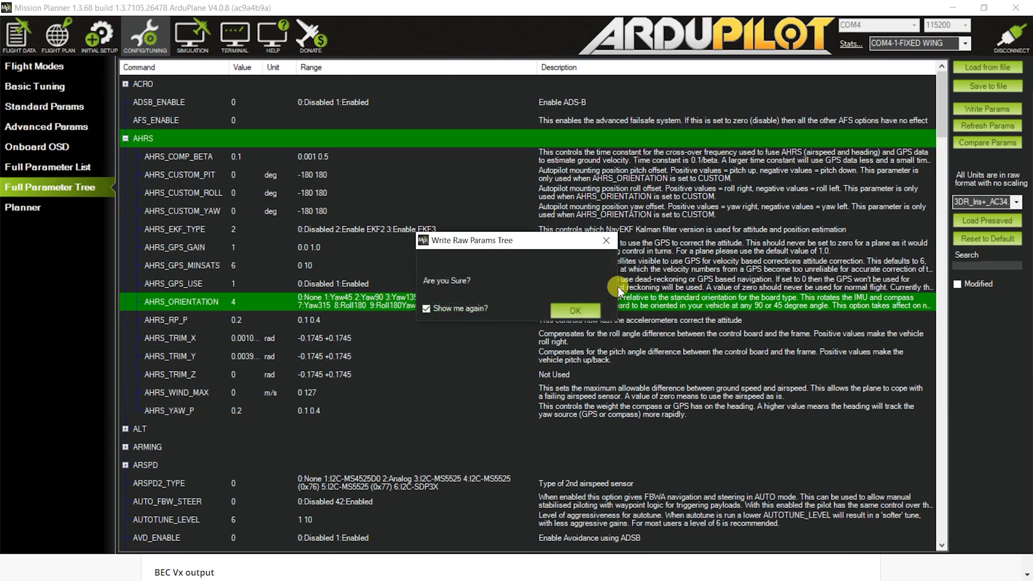
pyautogui.click(570, 311)
pyautogui.click(579, 302)
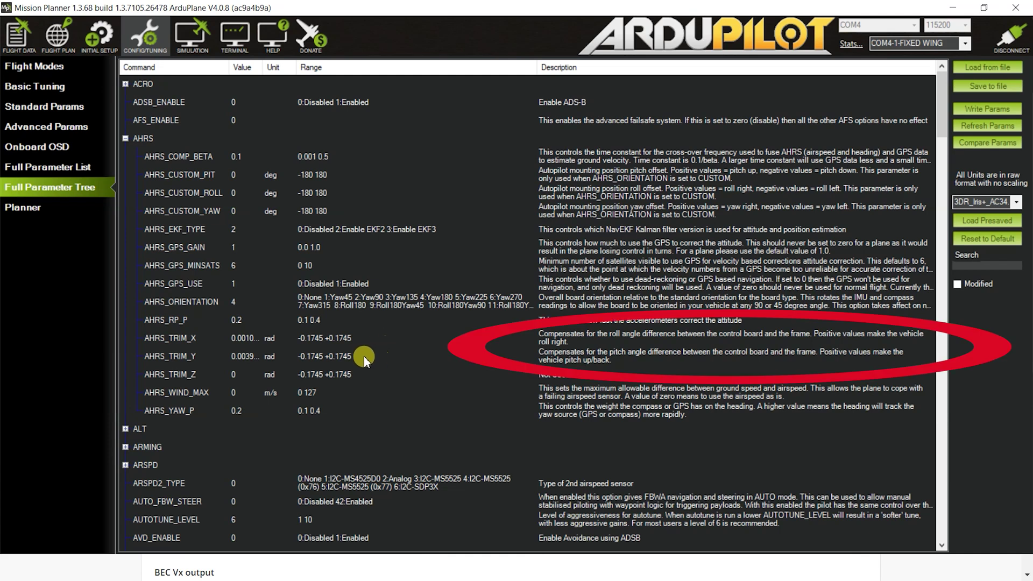
# Step: Highlight the AHRS_TRIM_X and AHRS_TRIM_Y rows, alternating between them
pyautogui.click(164, 339)
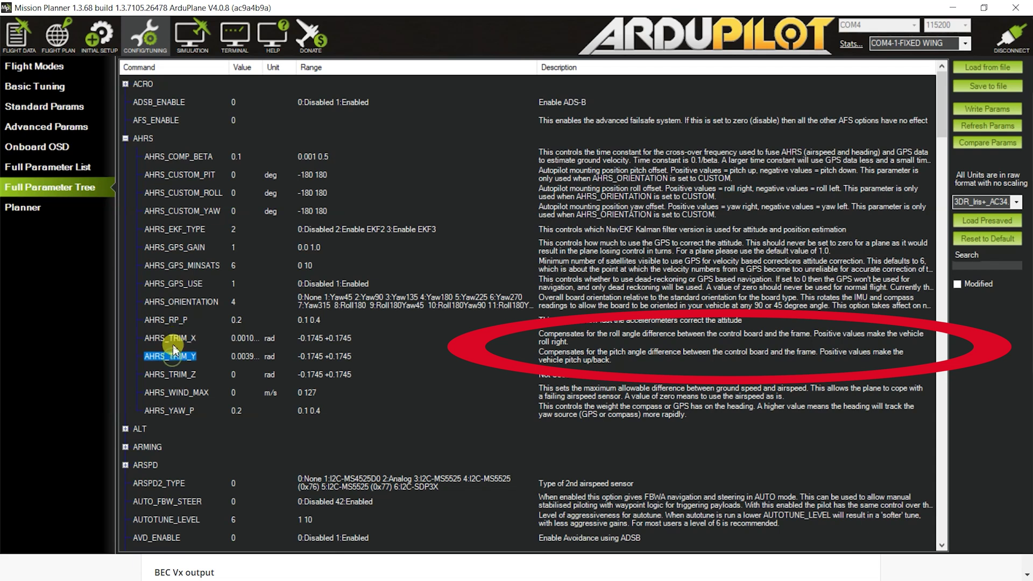
pyautogui.click(173, 355)
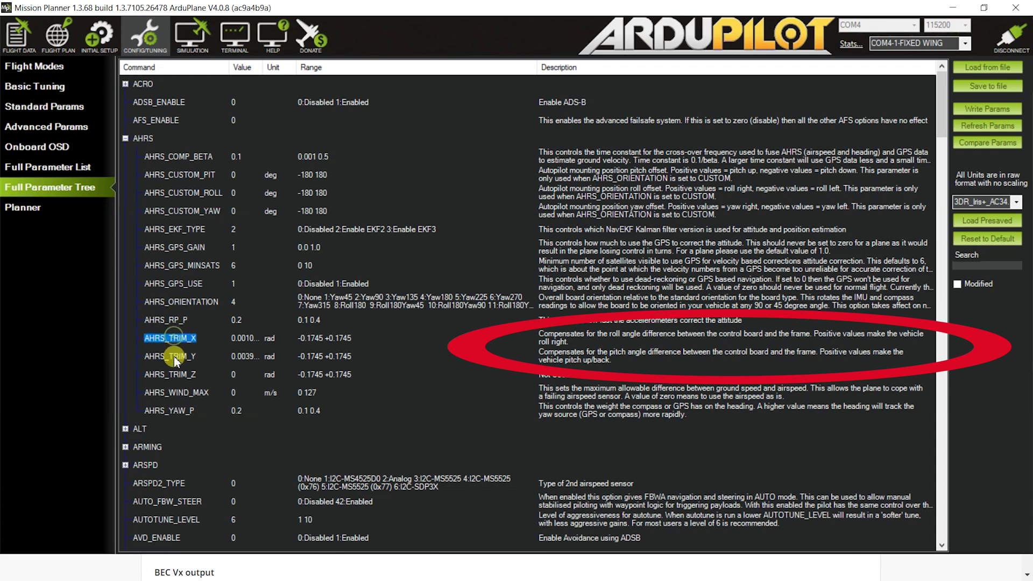
pyautogui.press('Down')
pyautogui.press('Up')
pyautogui.press('Down')
pyautogui.press('Up')
pyautogui.press('Down')
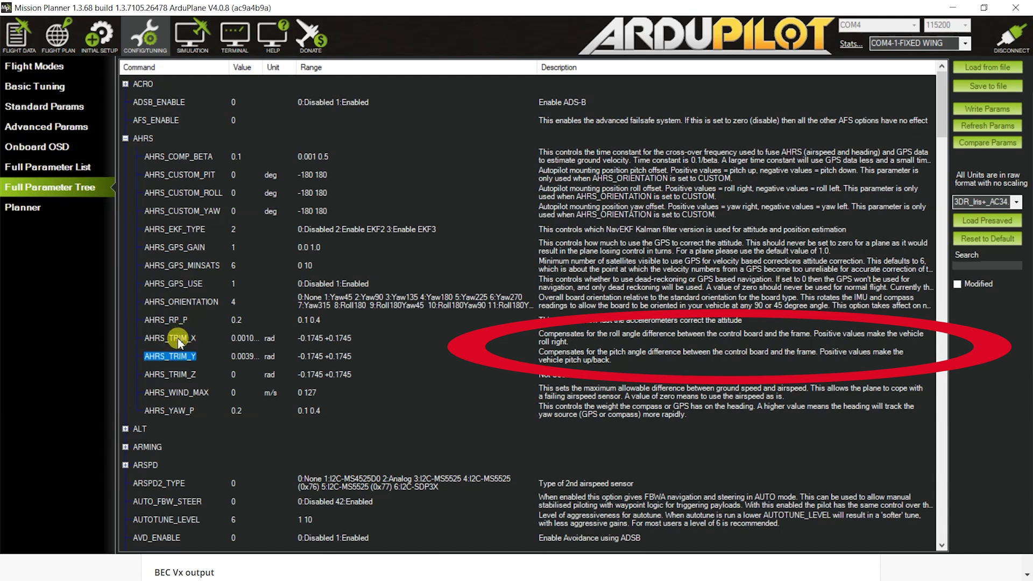
pyautogui.press('Up')
pyautogui.press('Down')
pyautogui.press('Up')
pyautogui.press('Down')
pyautogui.press('Up')
pyautogui.press('Down')
pyautogui.press('Up')
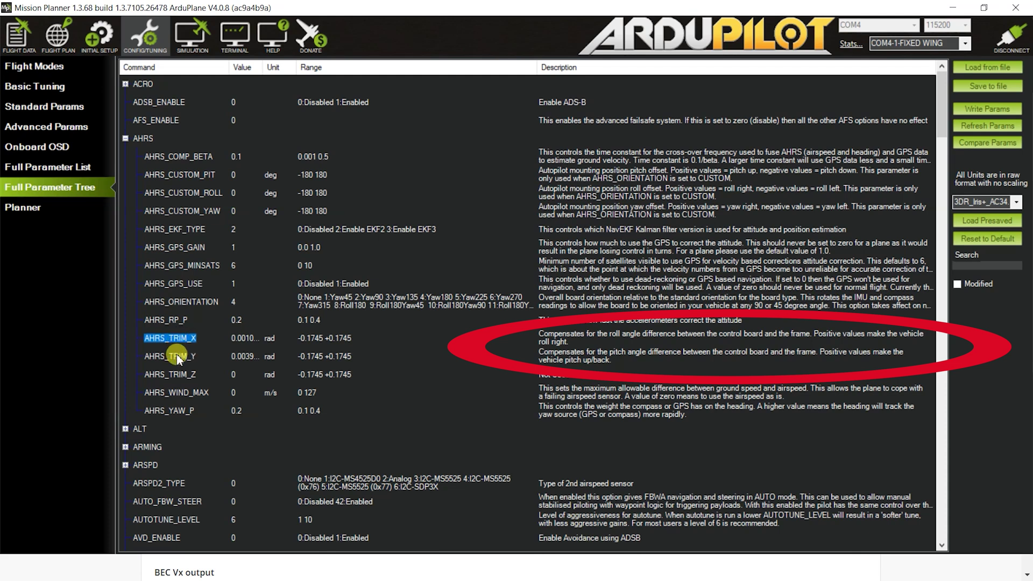
pyautogui.press('Down')
pyautogui.press('Up')
pyautogui.press('Down')
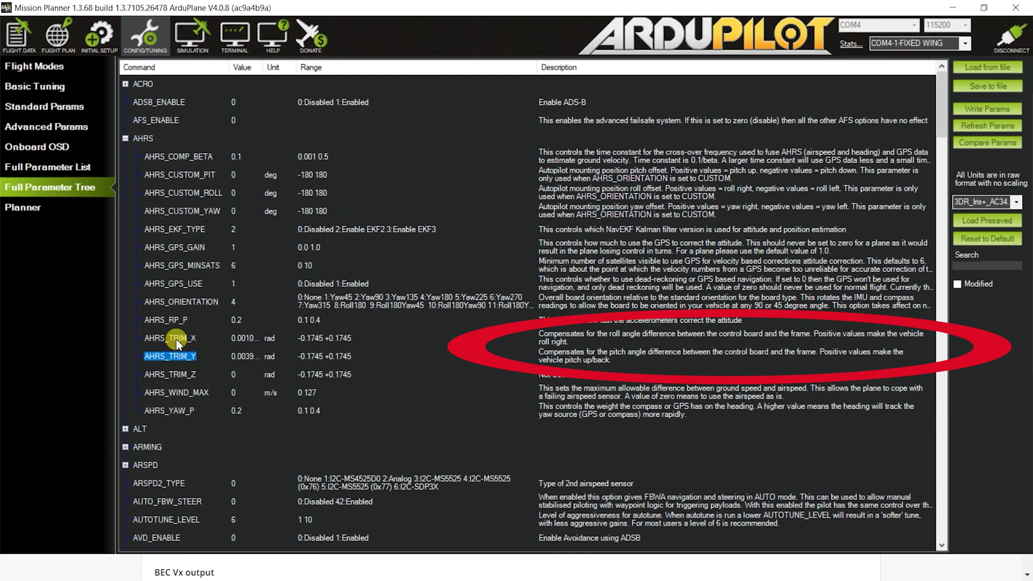
pyautogui.press('Up')
pyautogui.press('Down')
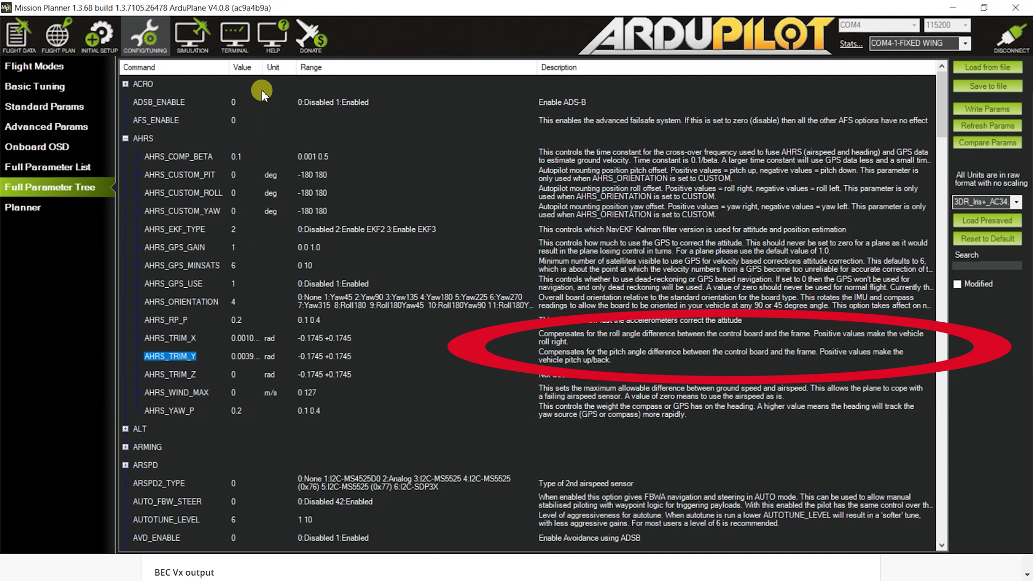
# Step: Auto-size the Value column so 0.001010879 and 0.00395228 show in full
pyautogui.doubleClick(264, 67)
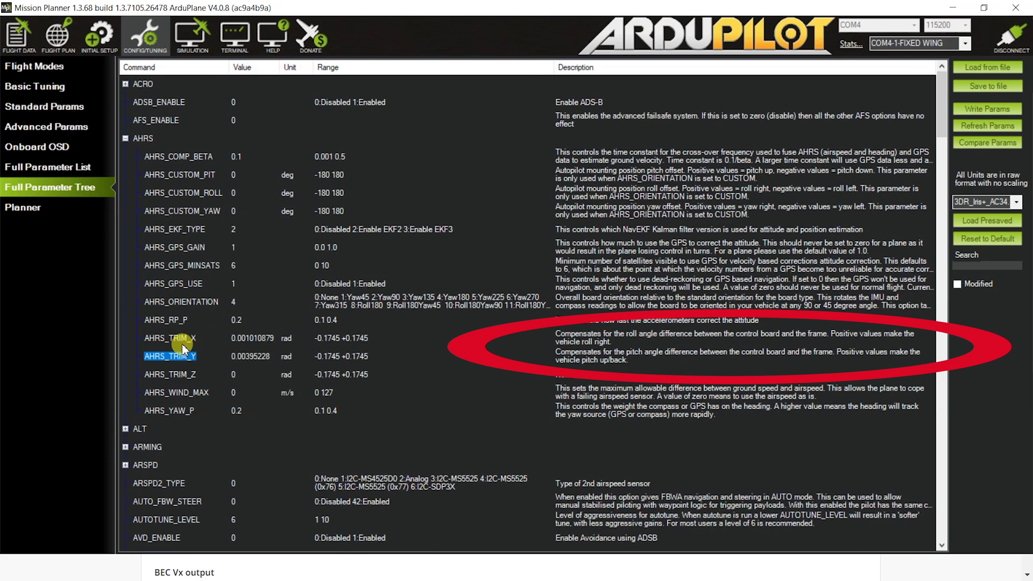
pyautogui.press('Up')
pyautogui.press('Down')
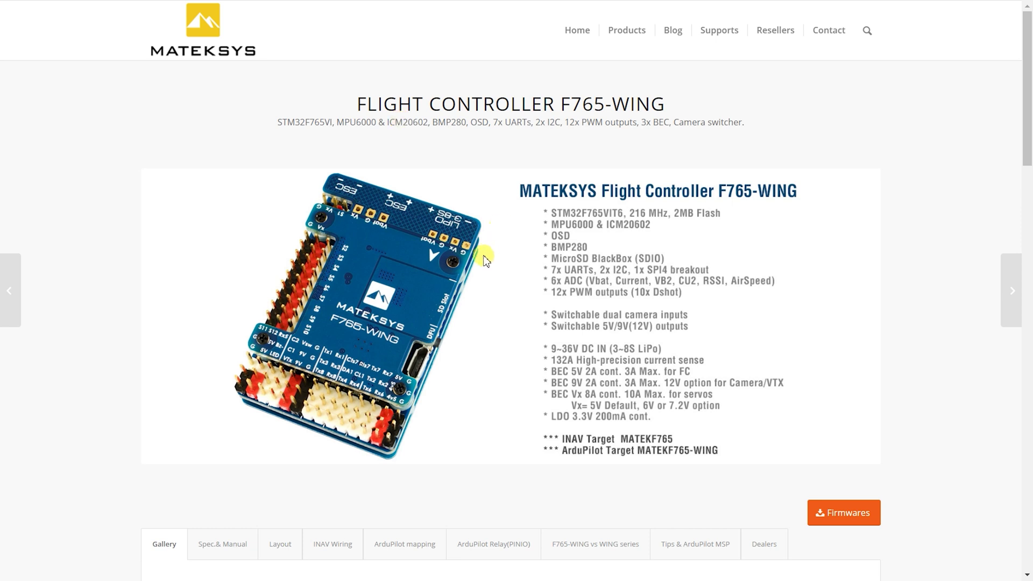
pyautogui.scroll(-4, 439, 332)
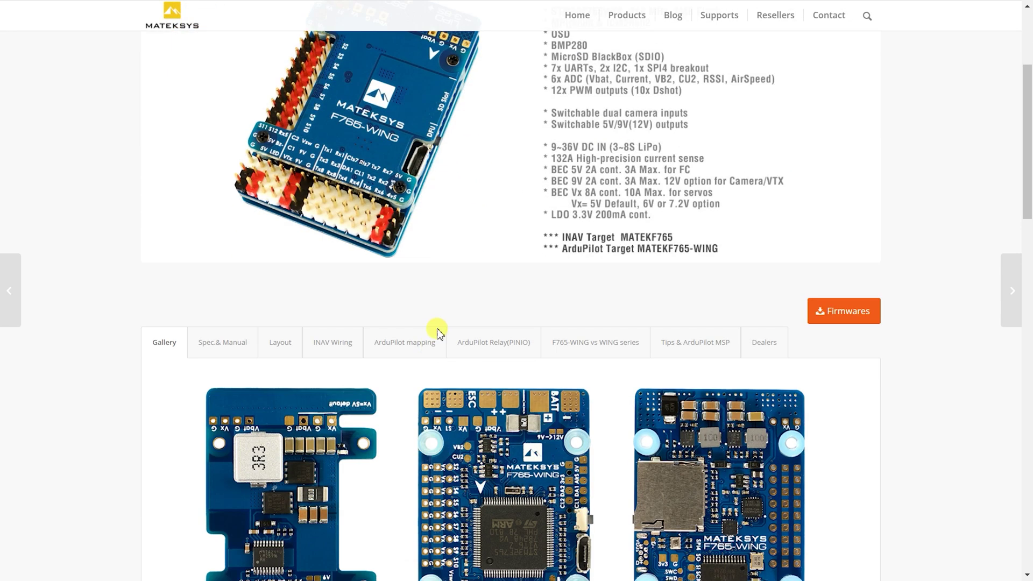
pyautogui.click(409, 344)
pyautogui.scroll(-4, 559, 341)
pyautogui.scroll(-10, 643, 263)
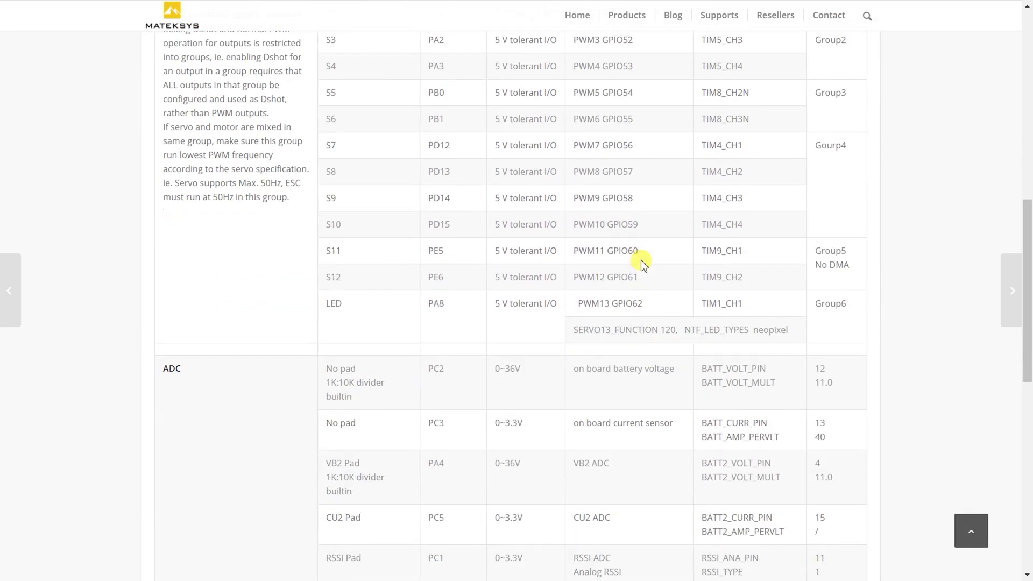
pyautogui.scroll(-5, 646, 265)
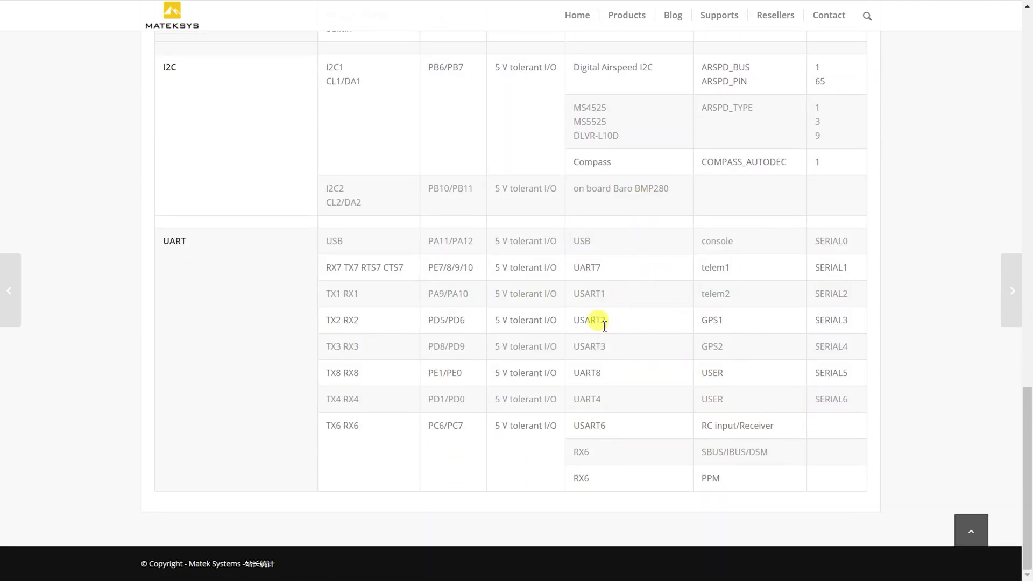
pyautogui.scroll(4, 661, 318)
pyautogui.scroll(10, 664, 320)
pyautogui.scroll(2, 662, 319)
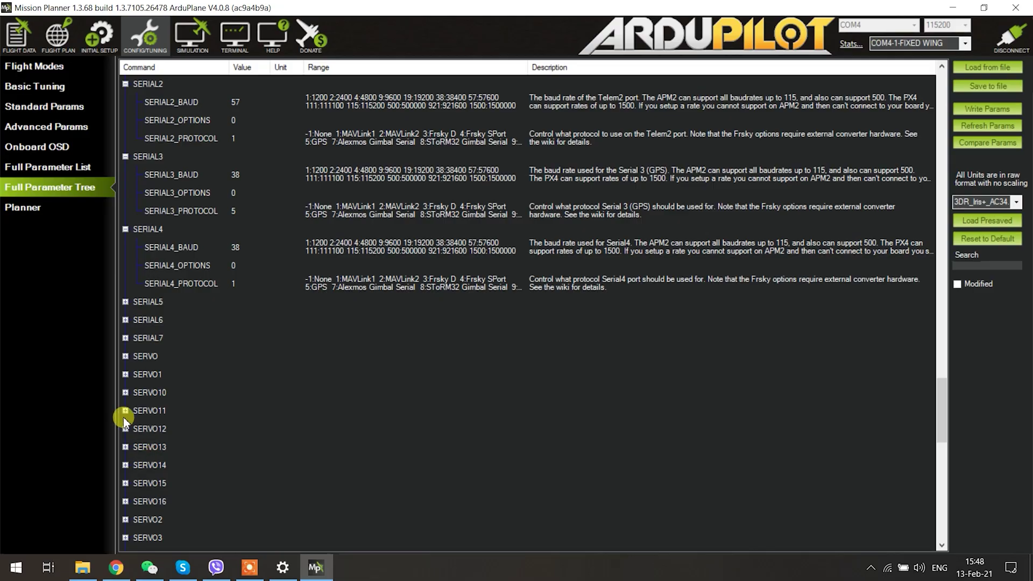
# Step: Set SERIAL6_PROTOCOL to 2 and SERIAL6_BAUD to 38
pyautogui.click(125, 319)
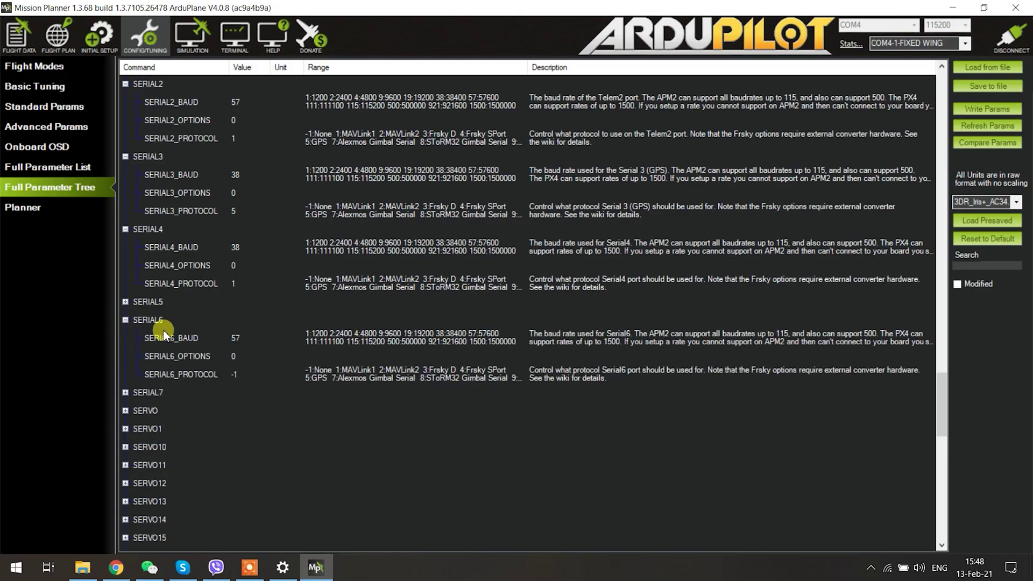
pyautogui.click(235, 373)
pyautogui.write('3')
pyautogui.press('BackSpace')
pyautogui.write('2')
pyautogui.click(249, 365)
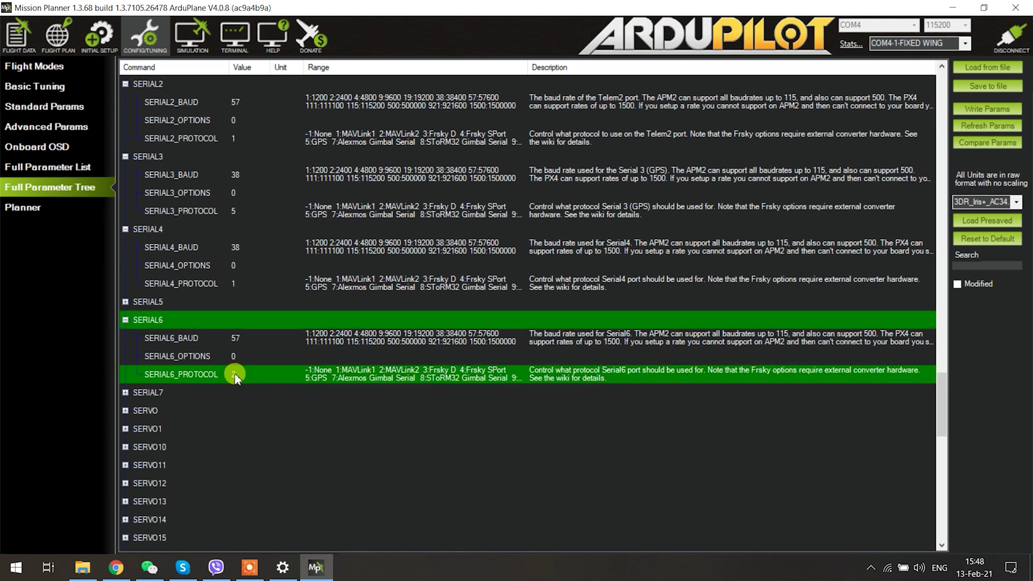
pyautogui.click(235, 337)
pyautogui.write('38')
pyautogui.press('Return')
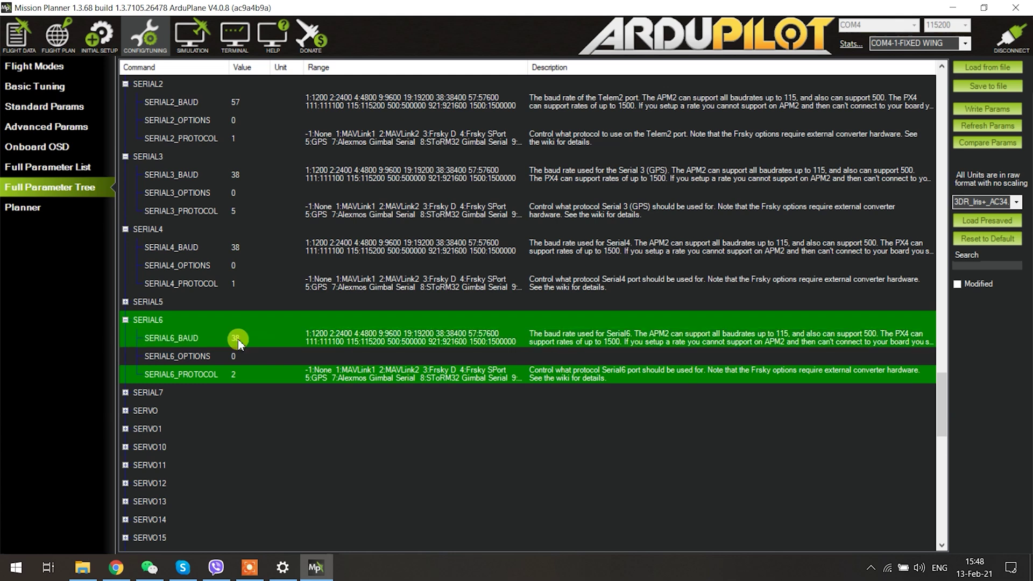
# Step: Set SERIAL4_PROTOCOL to 5 and write the serial changes to the board
pyautogui.scroll(2, 220, 312)
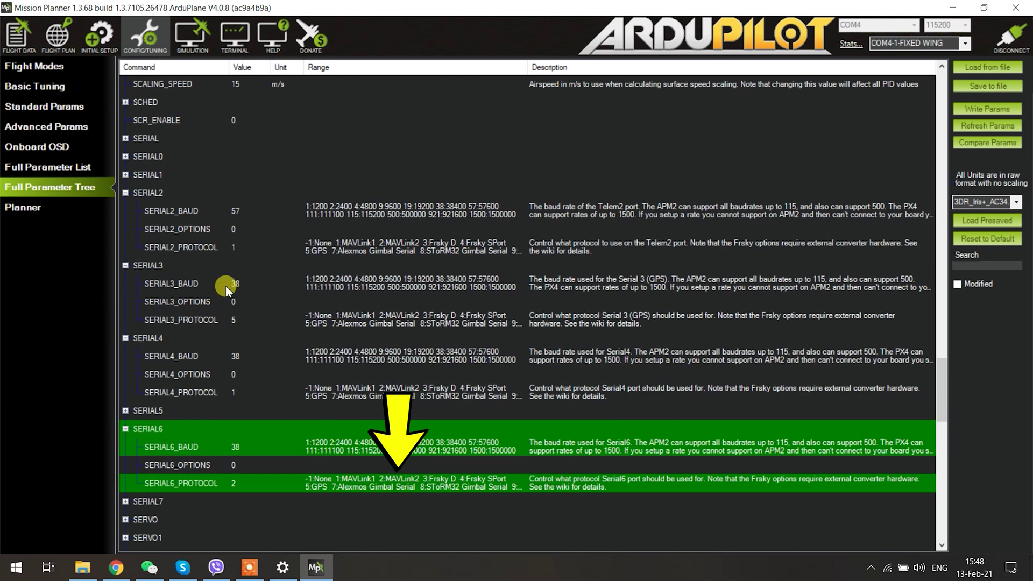
pyautogui.click(234, 392)
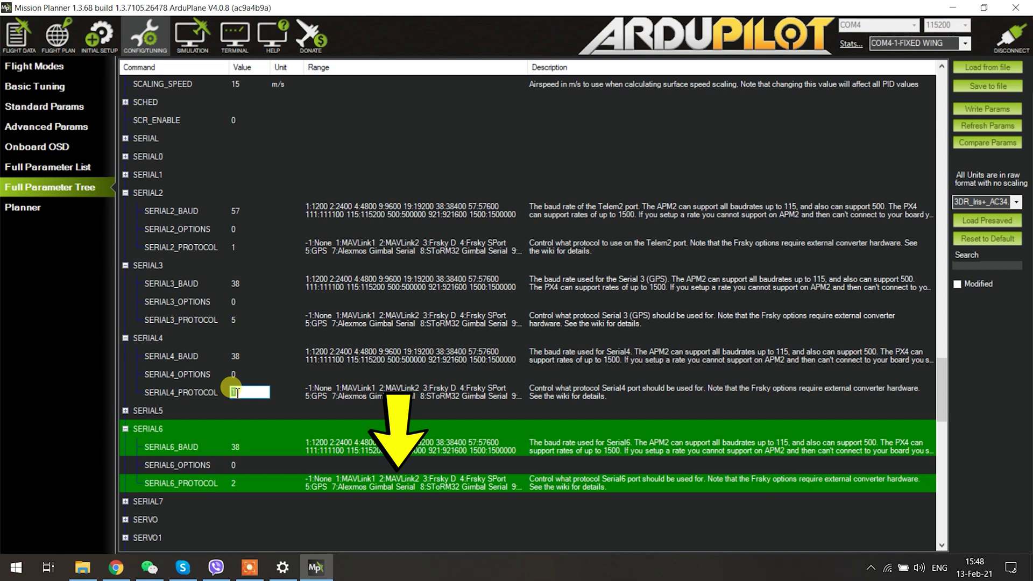
pyautogui.write('5')
pyautogui.press('Return')
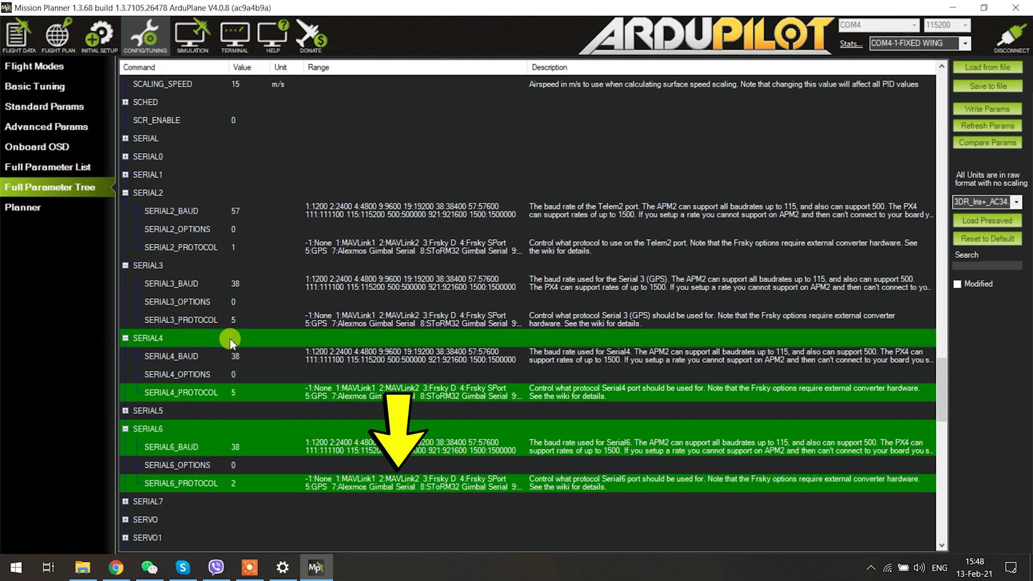
pyautogui.click(979, 108)
pyautogui.click(570, 306)
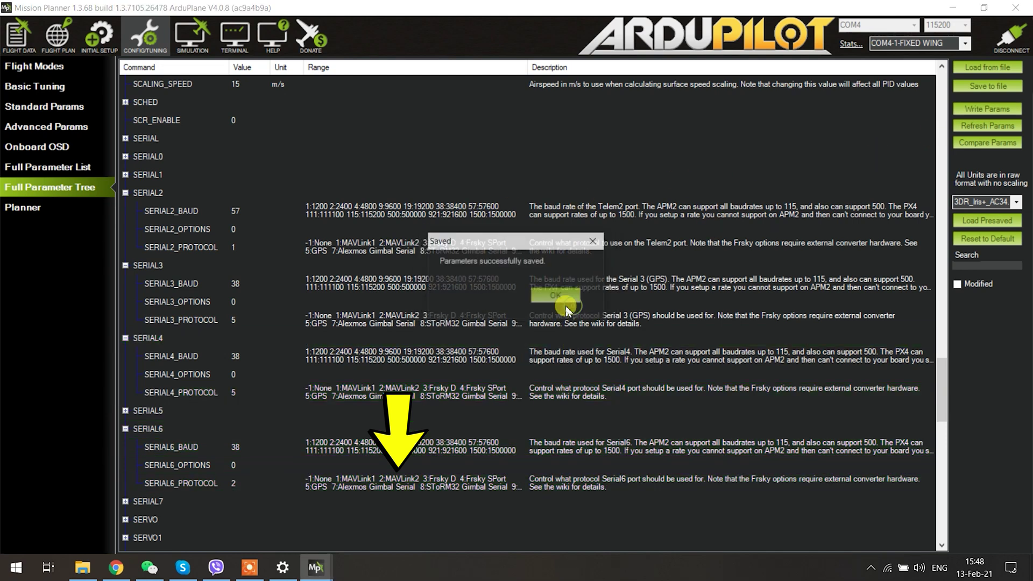
pyautogui.click(553, 293)
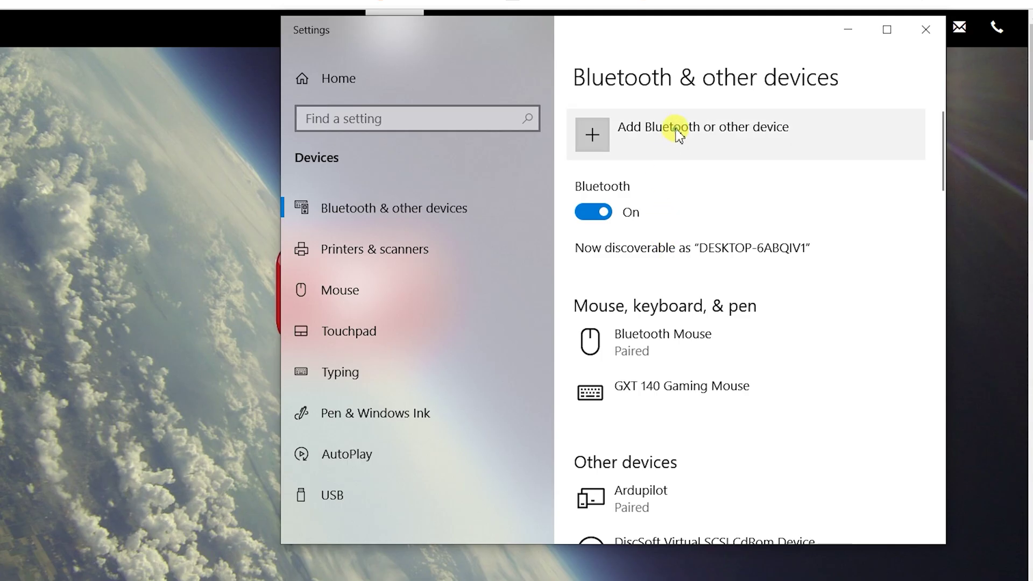
# Step: Pair the DragonLink as a Bluetooth device in Windows Settings
pyautogui.click(675, 129)
pyautogui.click(506, 137)
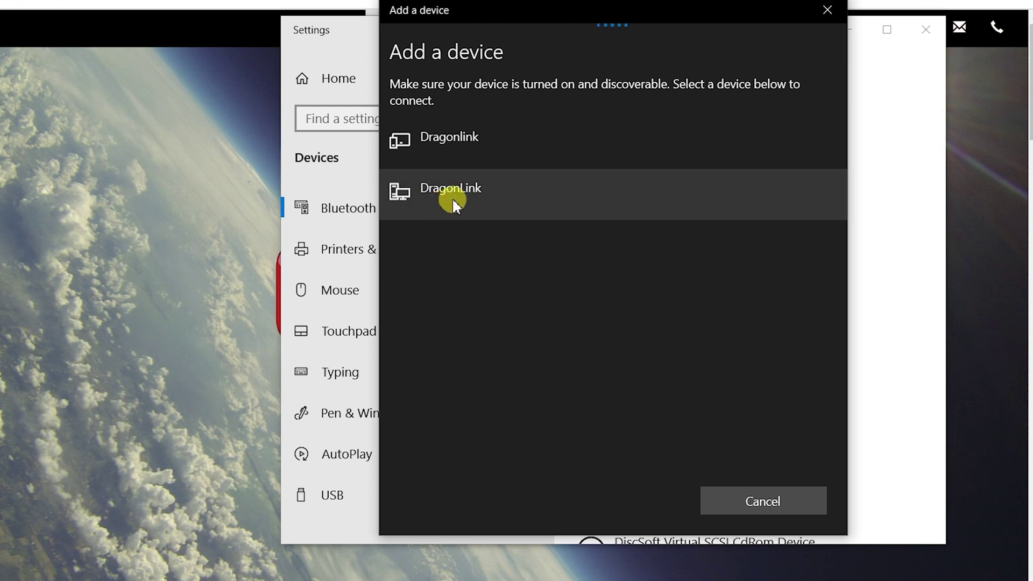
pyautogui.click(452, 199)
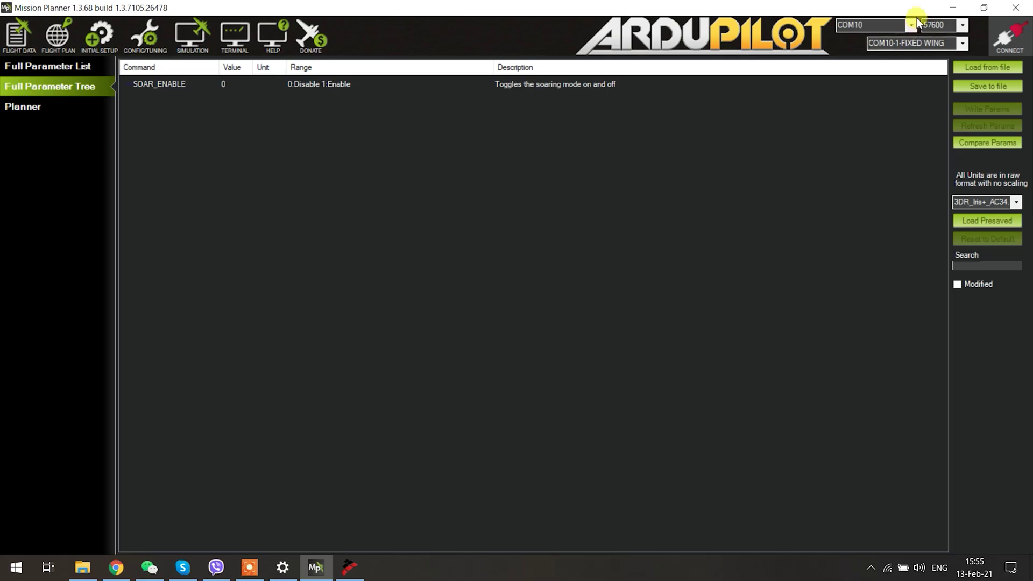
# Step: Connect Mission Planner to the flight controller on COM10
pyautogui.click(910, 25)
pyautogui.click(886, 70)
pyautogui.click(1016, 39)
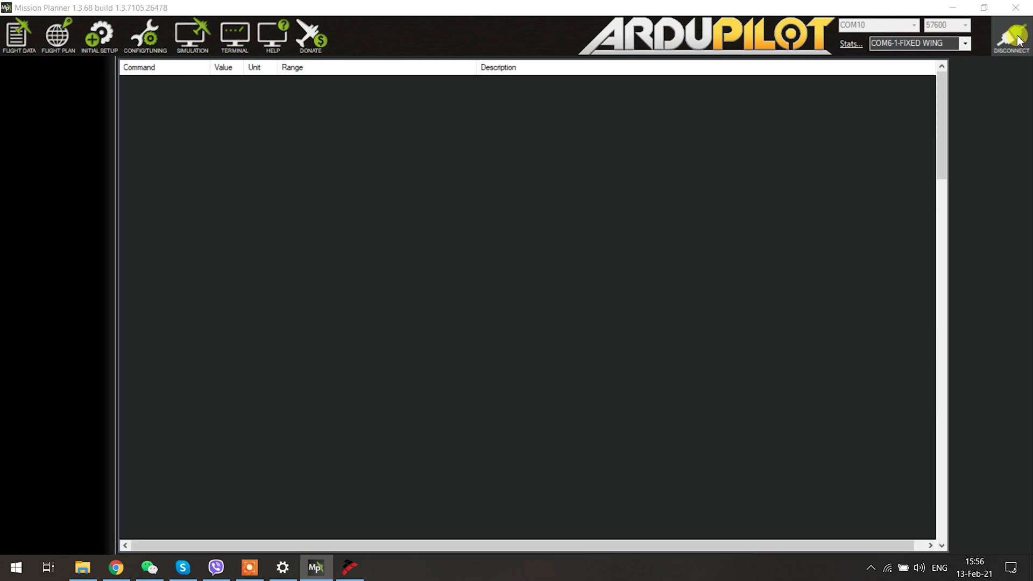
# Step: Show the Radio Calibration page with live Roll, Throttle and Yaw readings
pyautogui.click(19, 37)
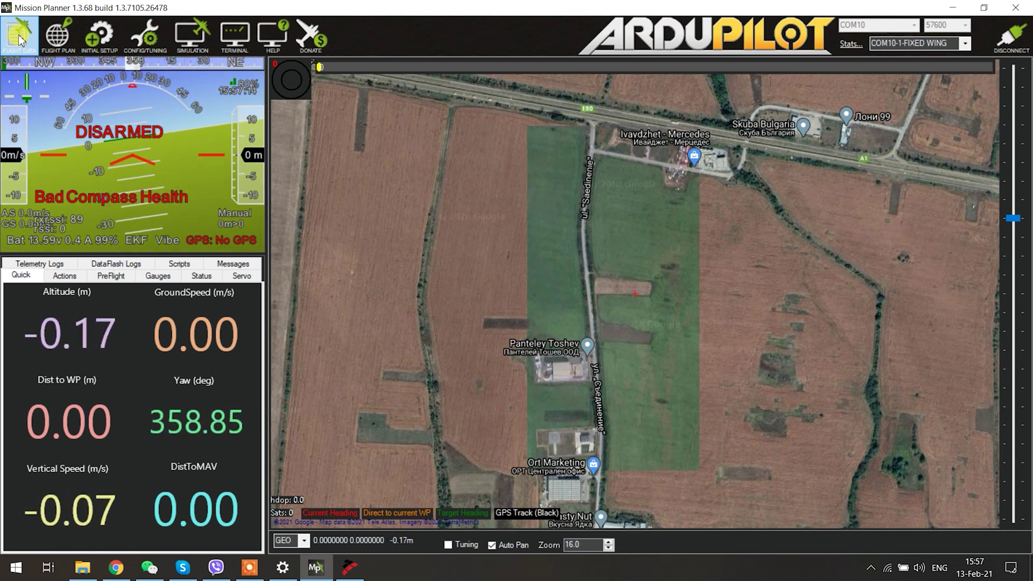
pyautogui.click(512, 283)
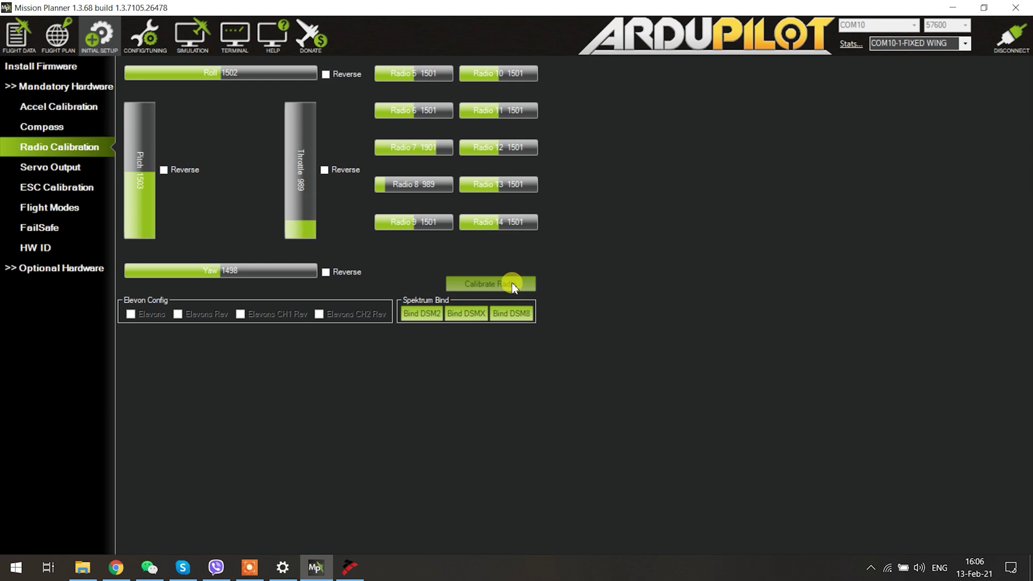
# Step: Calibrate the radio, recording stick ranges of 989 to 2012 on all channels
pyautogui.click(50, 167)
pyautogui.click(41, 145)
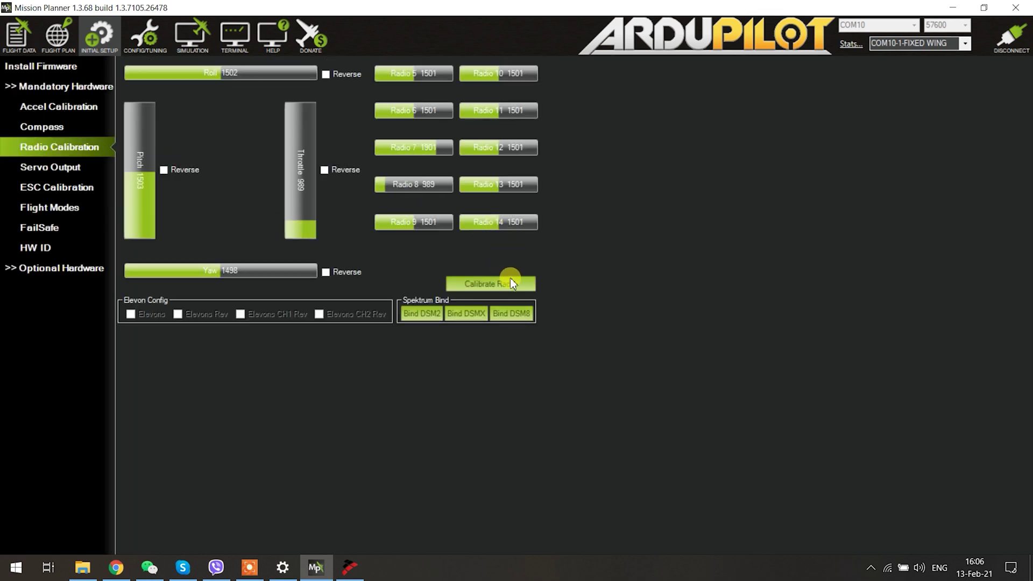
pyautogui.click(511, 281)
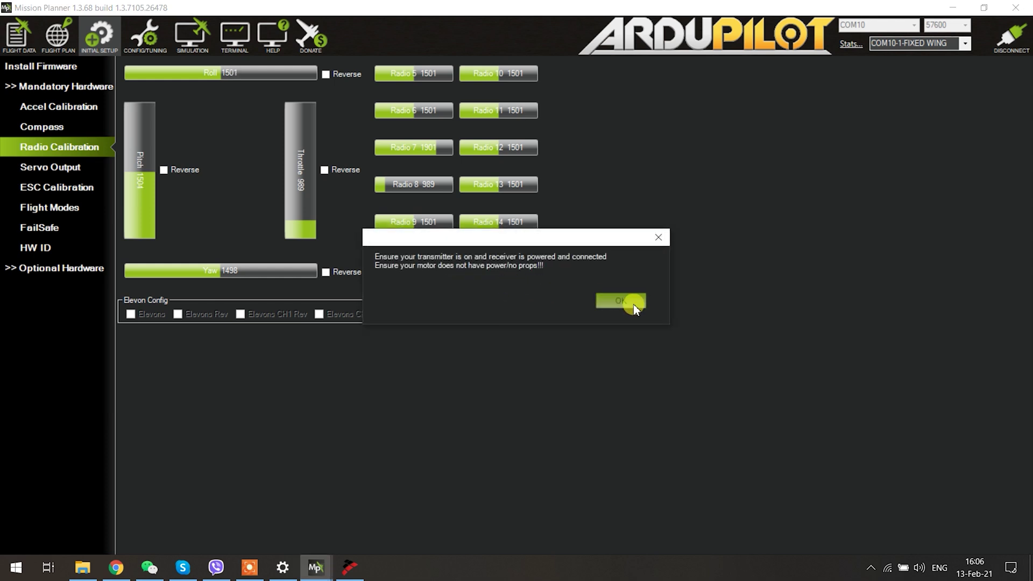
pyautogui.click(640, 302)
pyautogui.click(607, 301)
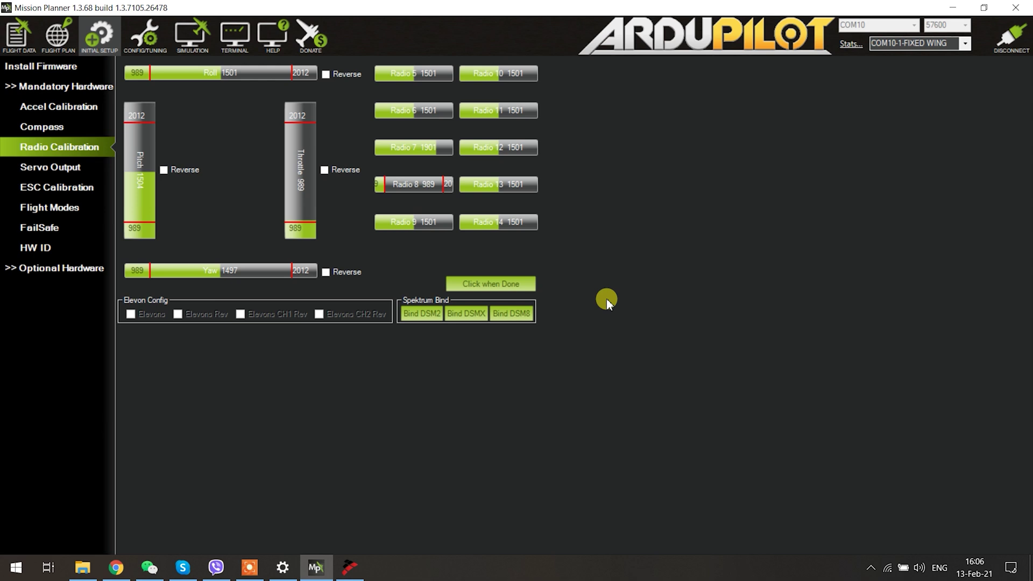
pyautogui.click(466, 284)
pyautogui.click(598, 303)
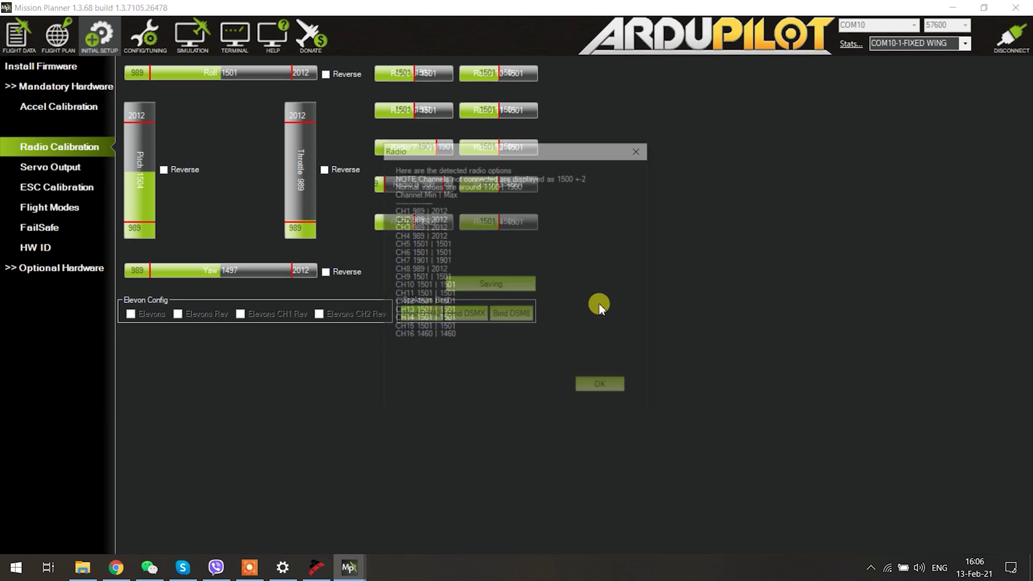
pyautogui.click(601, 388)
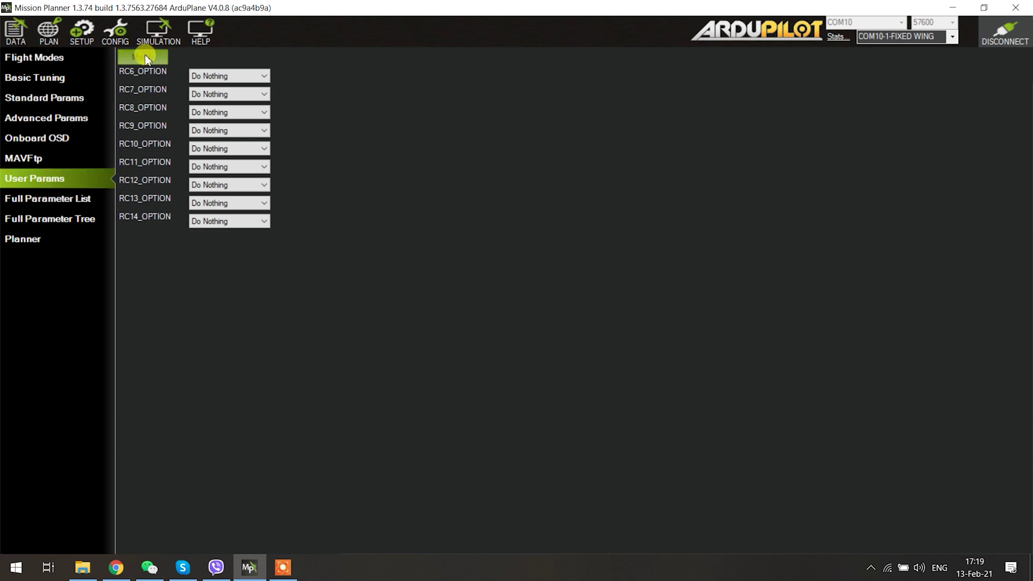
# Step: Choose ModeRTL for RC6_OPTION in User Params, then open Modify to edit the listed parameters
pyautogui.click(265, 76)
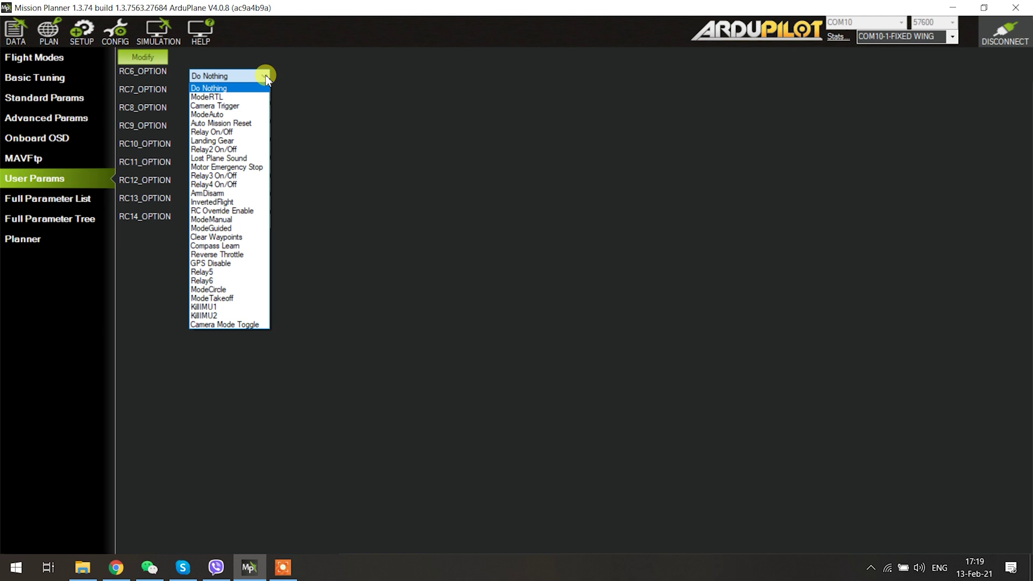
pyautogui.click(264, 76)
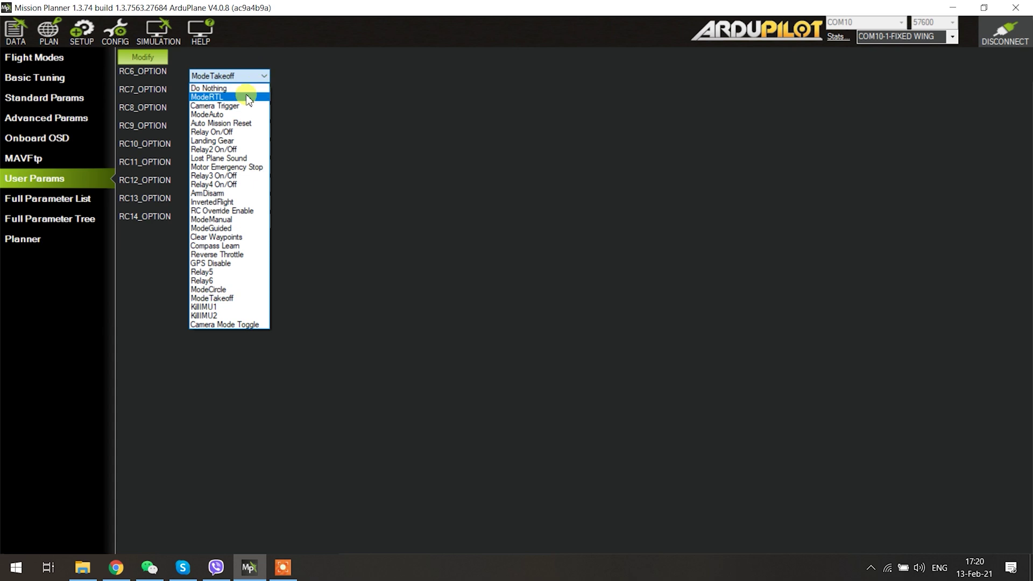
pyautogui.click(247, 97)
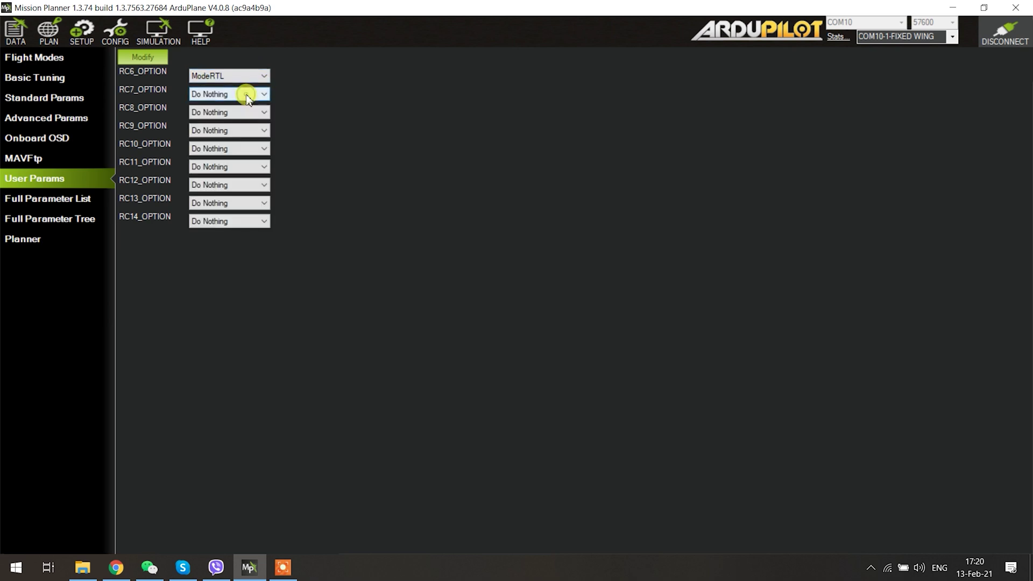
pyautogui.click(144, 56)
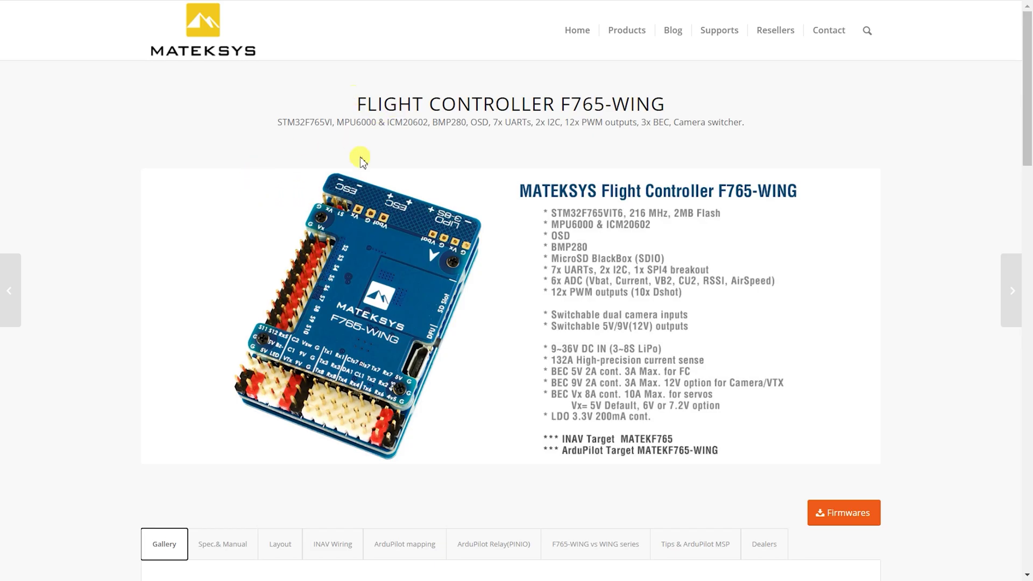
# Step: Show the ArduPilot Relay(PINIO) notes on the F765-WING page and scroll through them
pyautogui.scroll(-3, 359, 156)
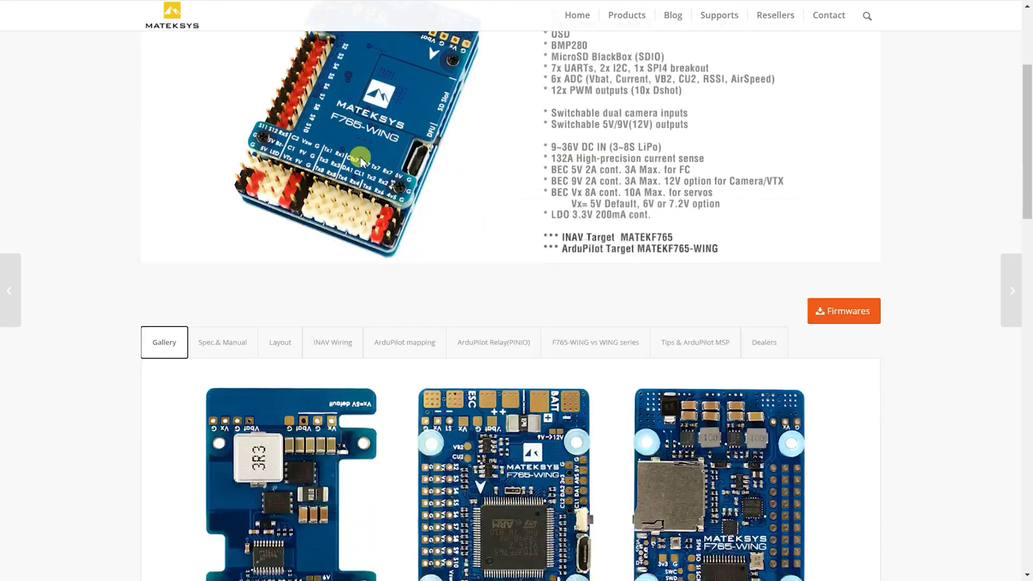
pyautogui.click(488, 350)
pyautogui.scroll(-3, 456, 285)
pyautogui.scroll(-1, 456, 284)
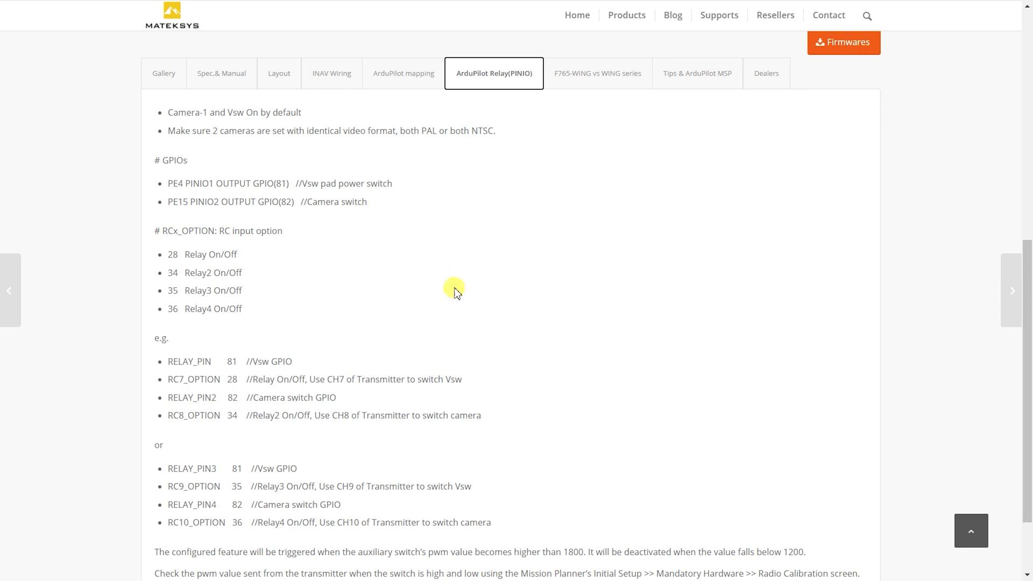
pyautogui.scroll(-1, 347, 269)
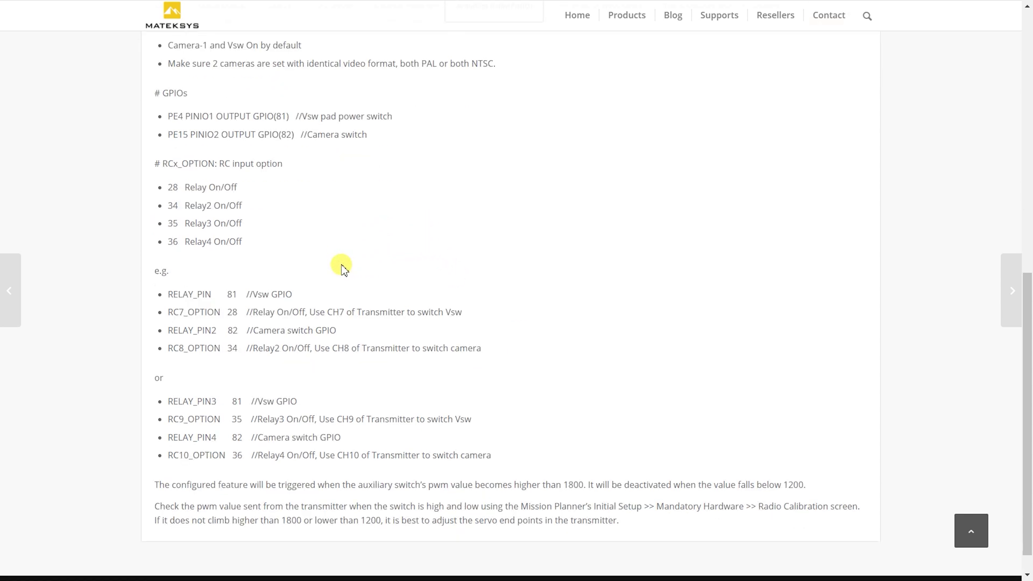
pyautogui.scroll(8, 344, 269)
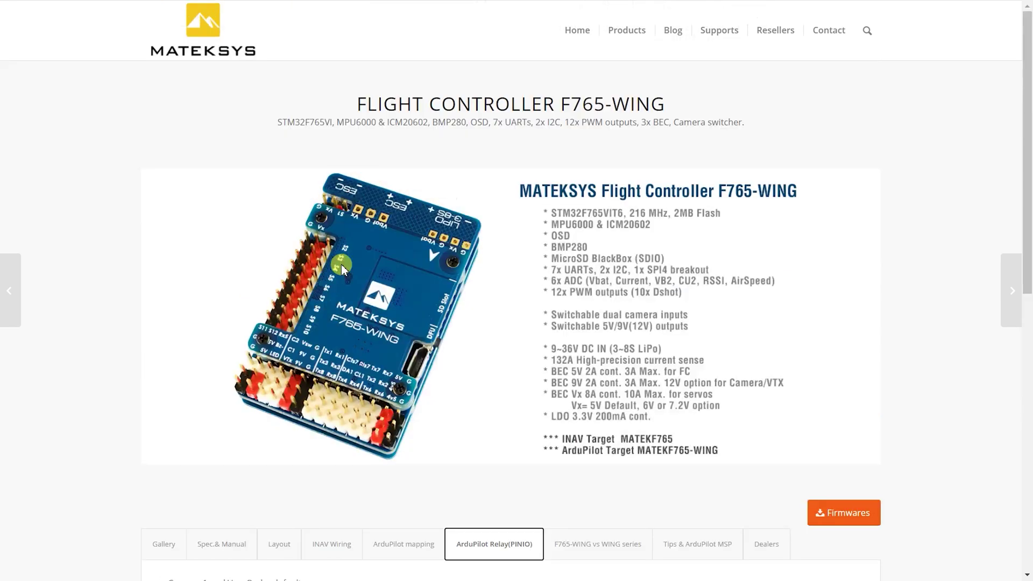
pyautogui.scroll(-5, 342, 269)
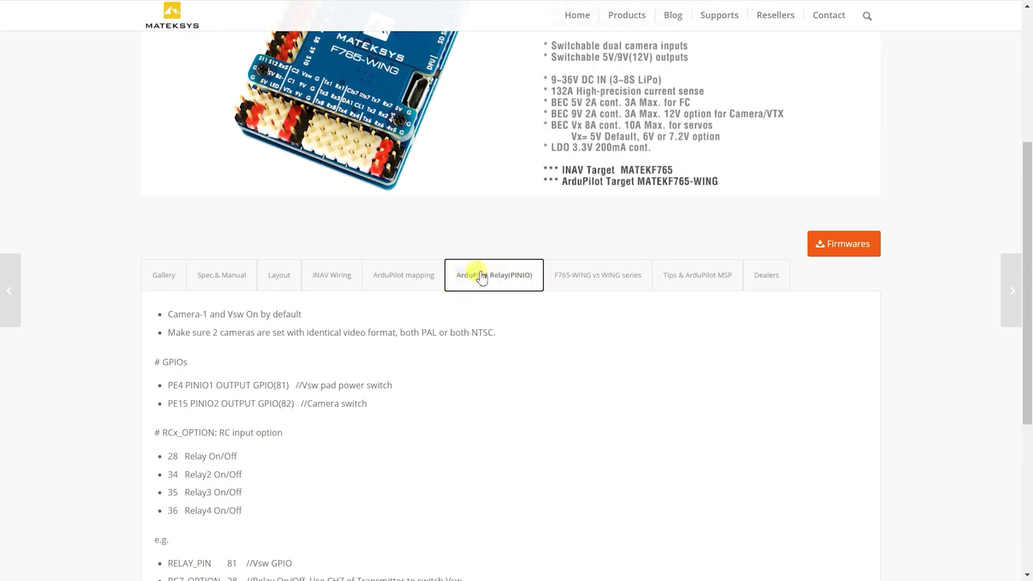
pyautogui.scroll(-2, 454, 295)
# Step: Highlight the camera video-format note and the RCx_OPTION values 28 Relay and 34 Relay2
pyautogui.moveTo(166, 198); pyautogui.dragTo(492, 201)
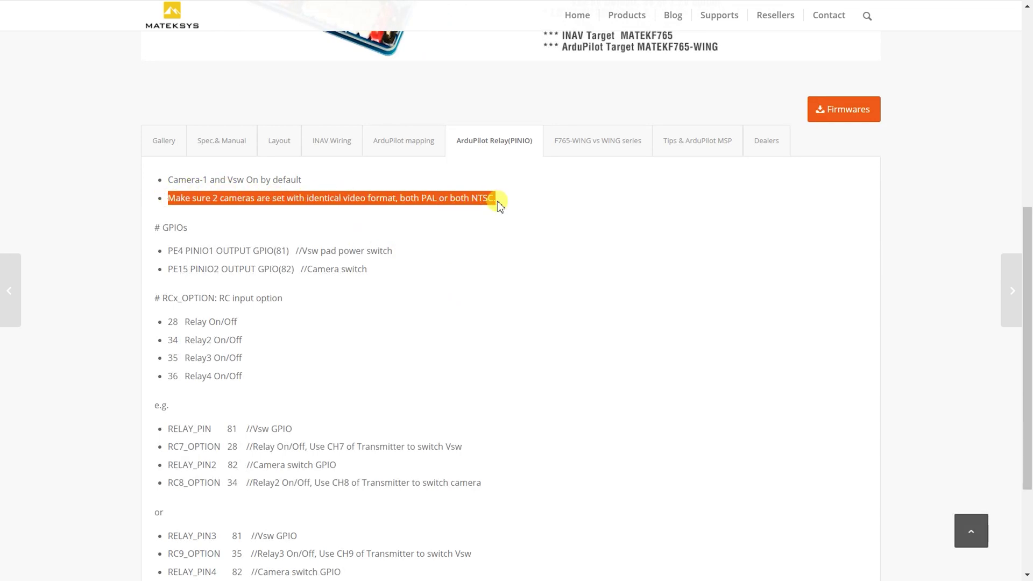
pyautogui.click(369, 269)
pyautogui.scroll(-3, 400, 277)
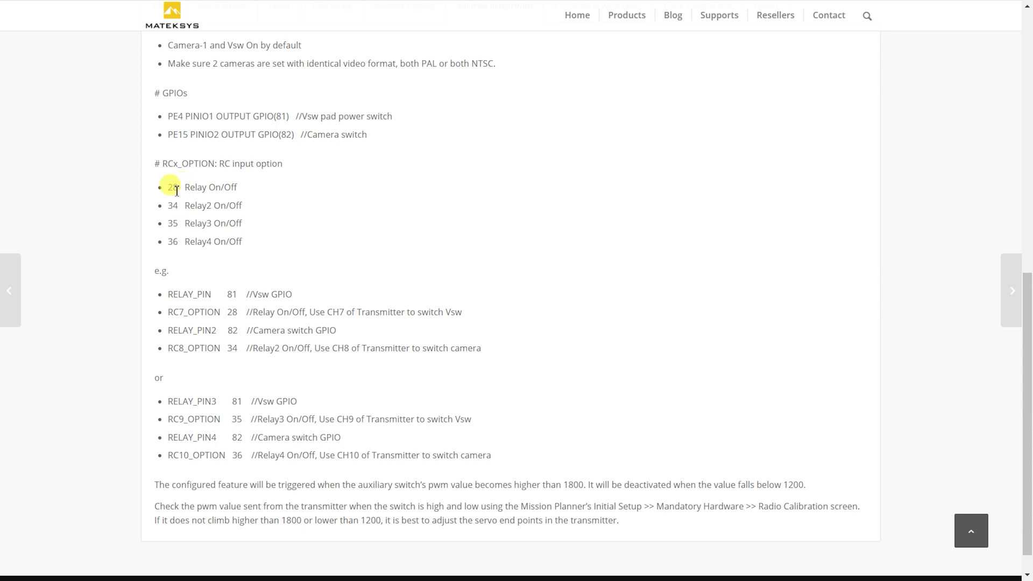
pyautogui.moveTo(164, 187); pyautogui.dragTo(230, 204)
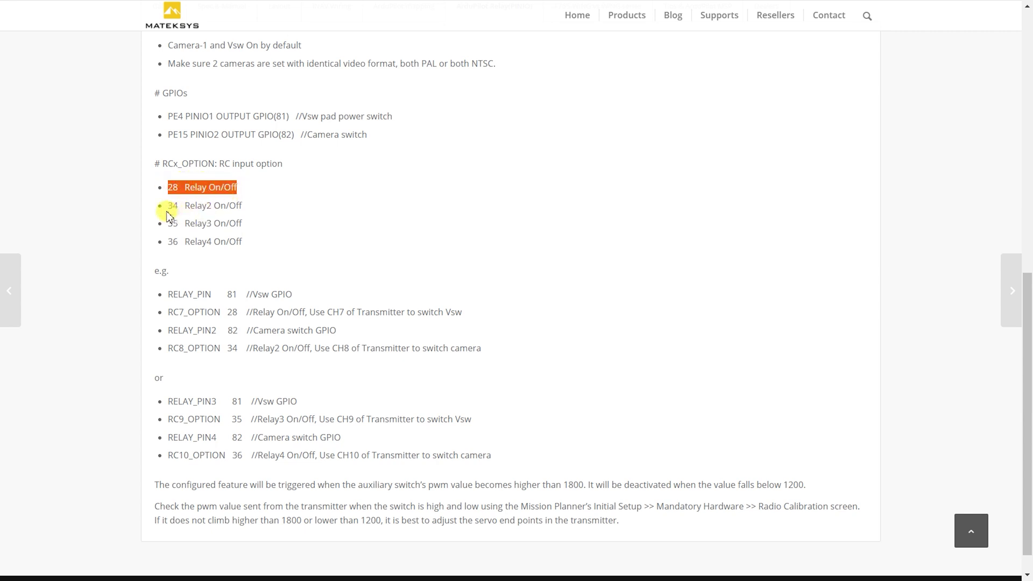
pyautogui.moveTo(167, 205); pyautogui.dragTo(237, 205)
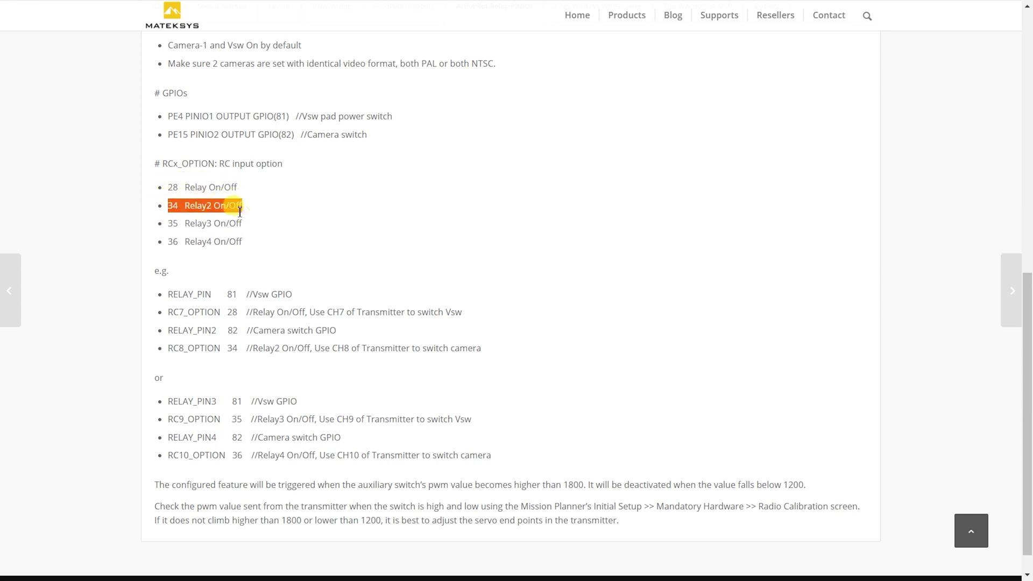
pyautogui.click(229, 224)
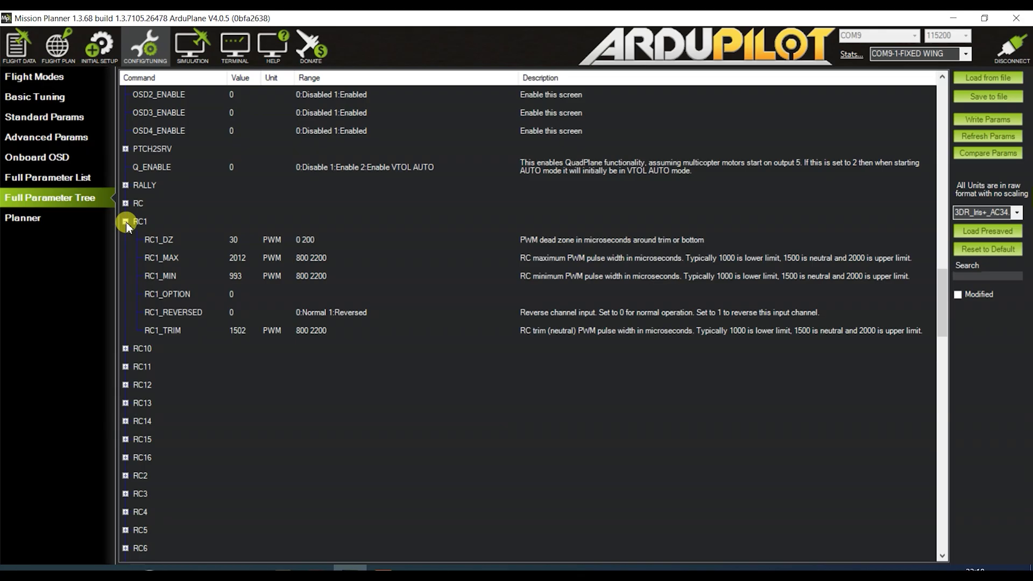
# Step: Expand the RC7 group, set RC7_OPTION to 28 (Relay On/Off), and write it to the board
pyautogui.click(125, 222)
pyautogui.click(126, 457)
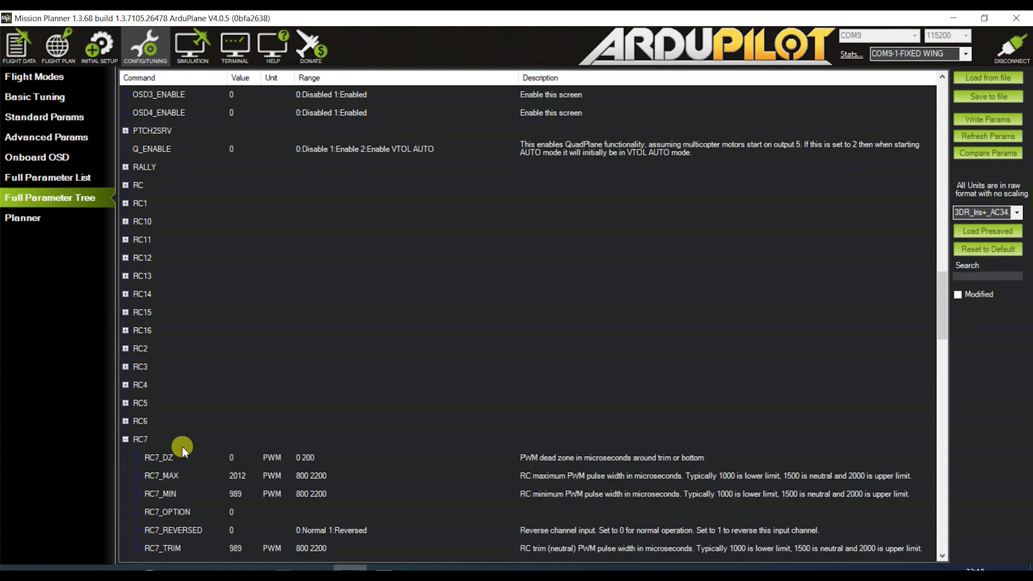
pyautogui.scroll(-3, 287, 396)
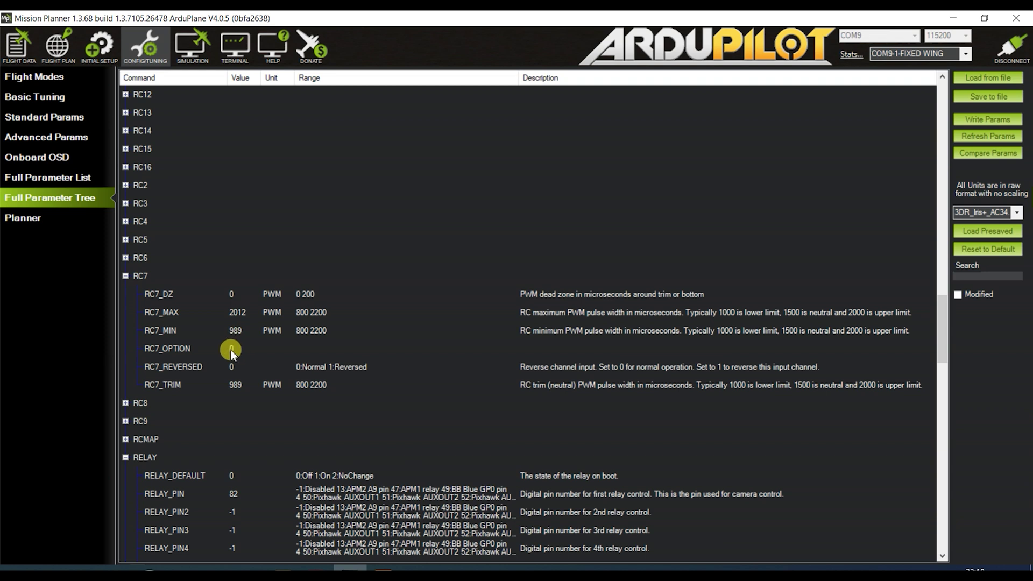
pyautogui.scroll(-1, 231, 351)
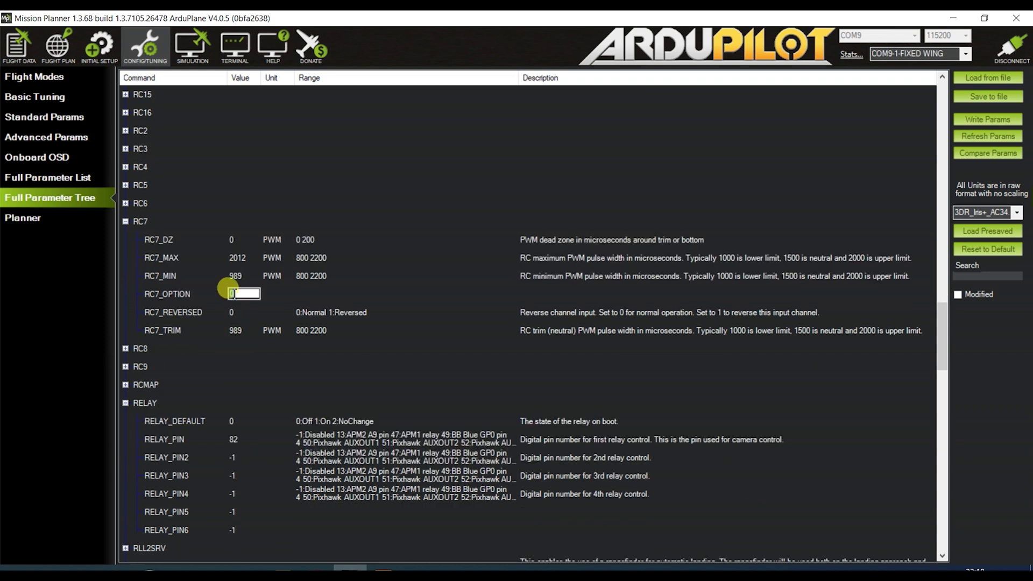
pyautogui.write('28')
pyautogui.press('Return')
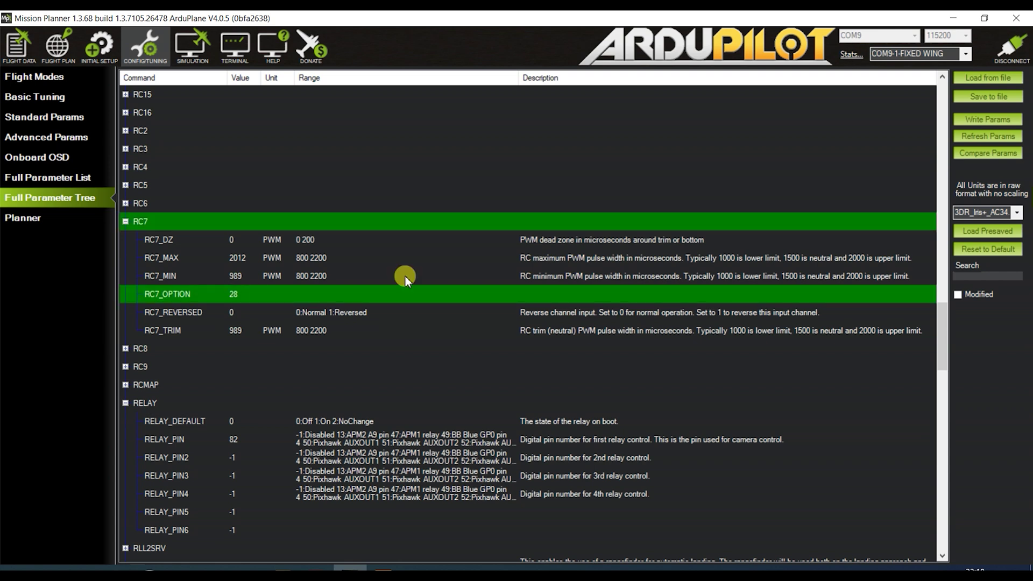
pyautogui.click(976, 118)
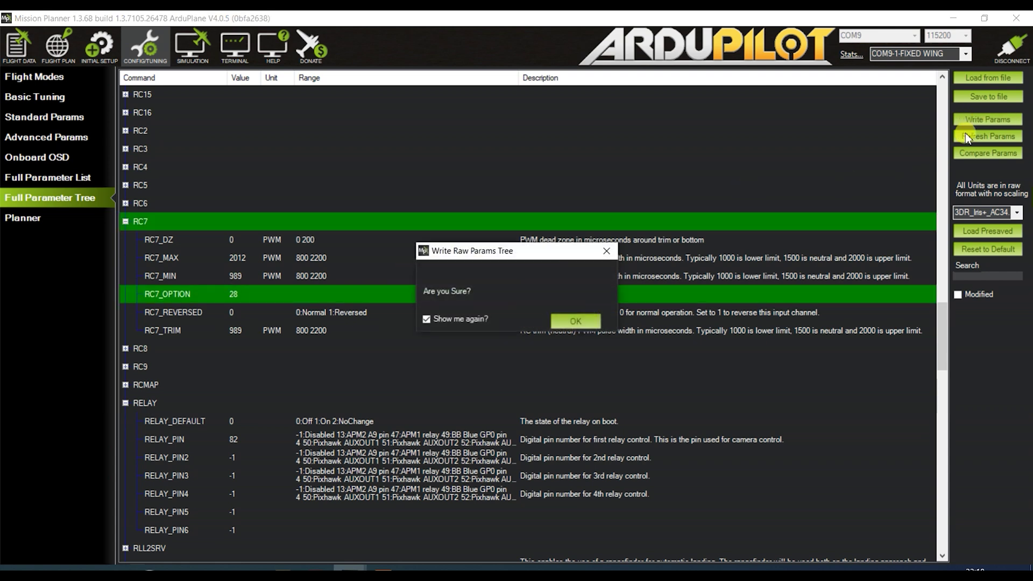
pyautogui.click(569, 321)
pyautogui.click(560, 306)
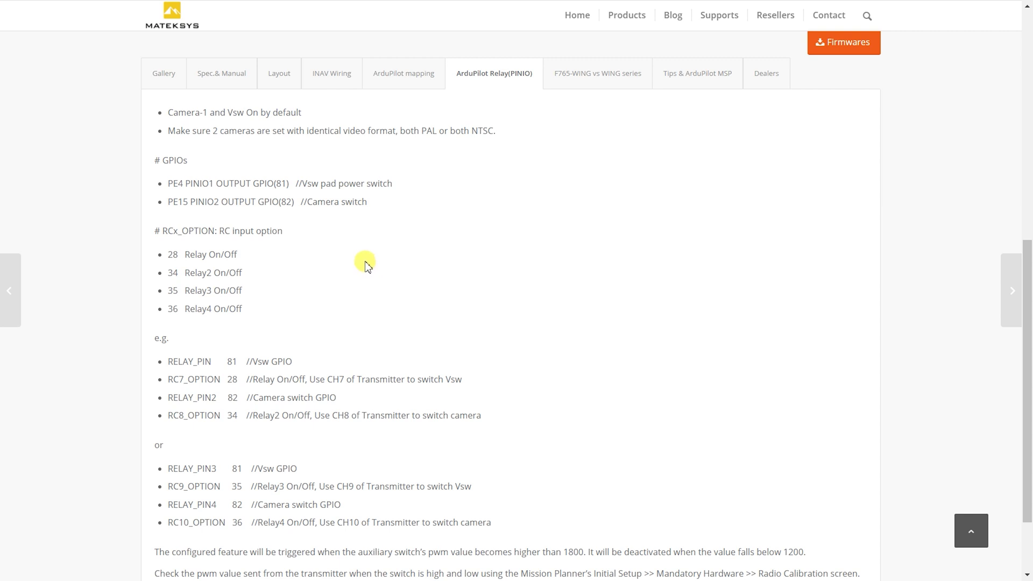
pyautogui.moveTo(370, 206); pyautogui.dragTo(307, 202)
pyautogui.click(328, 267)
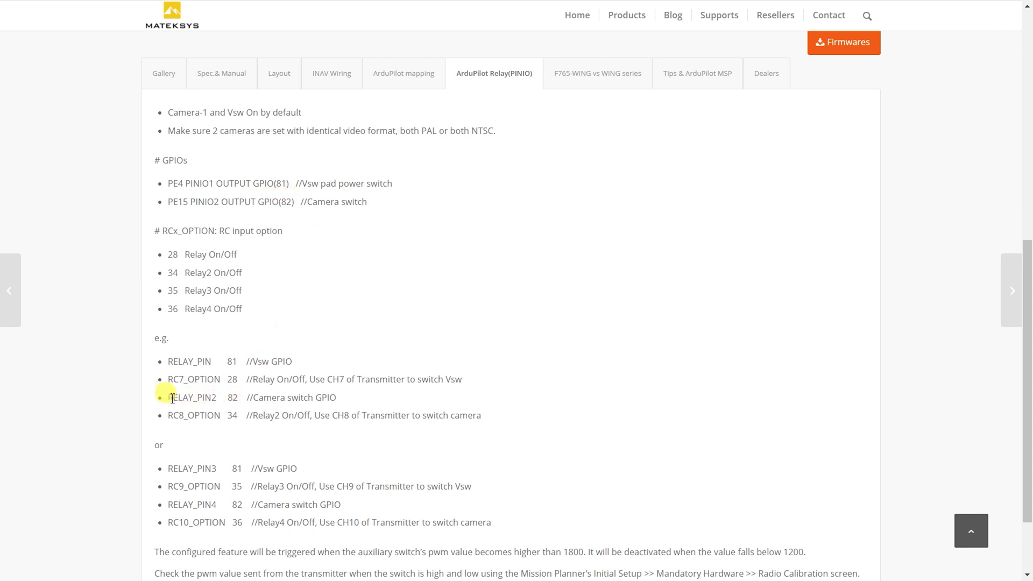
pyautogui.moveTo(167, 398); pyautogui.dragTo(318, 398)
# Step: Expand the RELAY group, set RELAY_PIN to 82, and write the change to the board
pyautogui.click(231, 397)
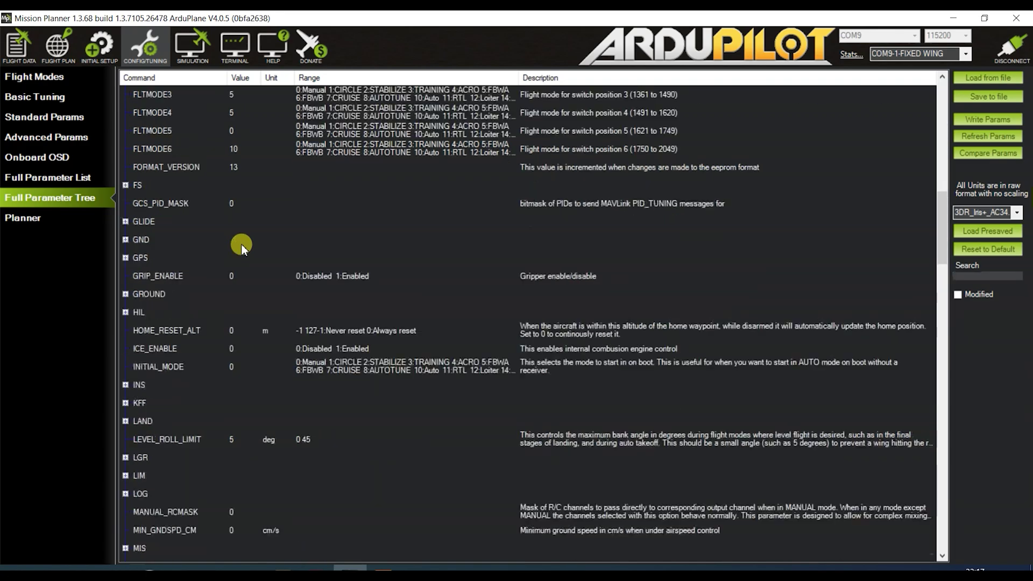
pyautogui.scroll(-10, 241, 244)
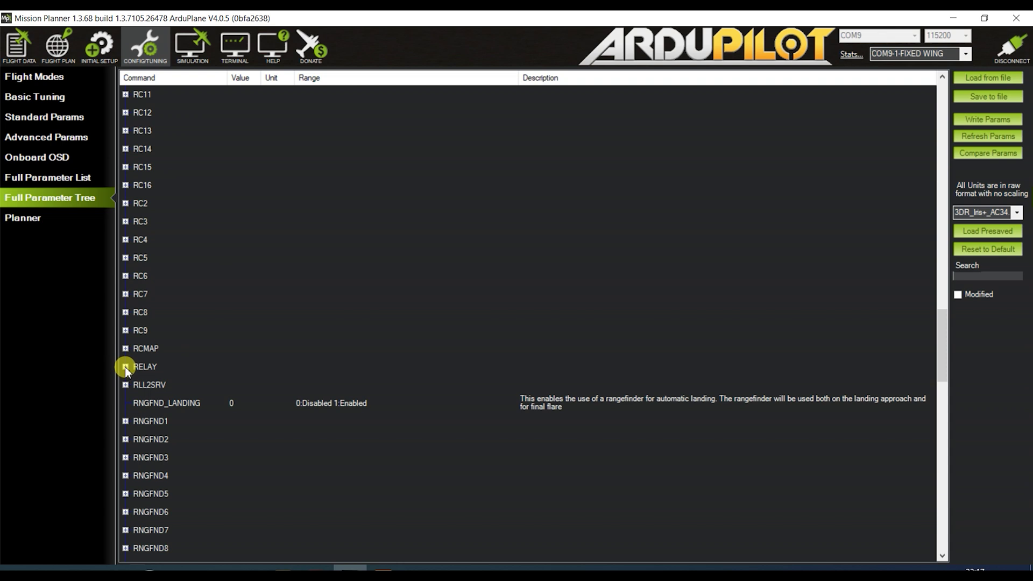
pyautogui.click(126, 367)
pyautogui.click(196, 386)
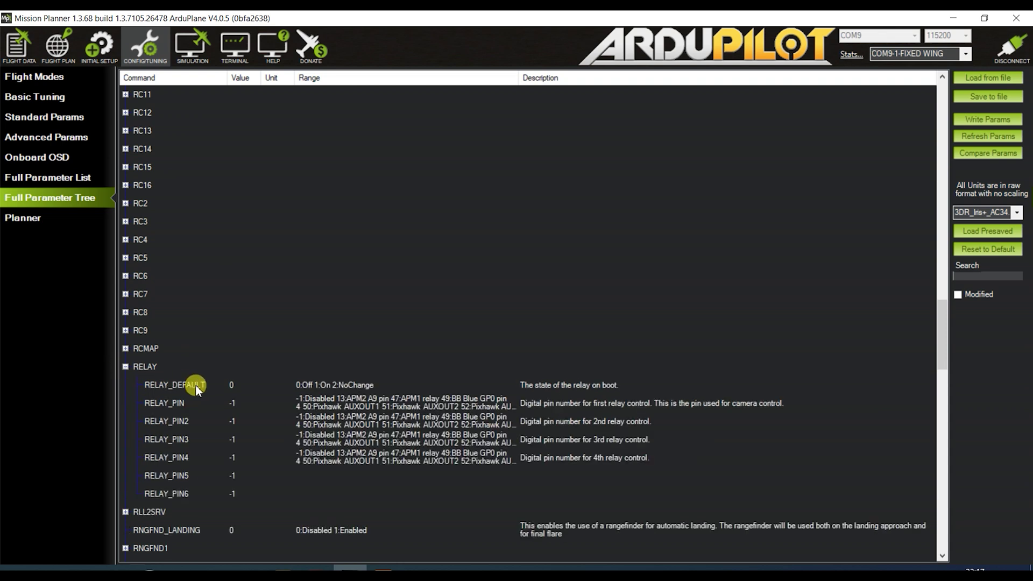
pyautogui.click(231, 403)
pyautogui.write('54')
pyautogui.press('Return')
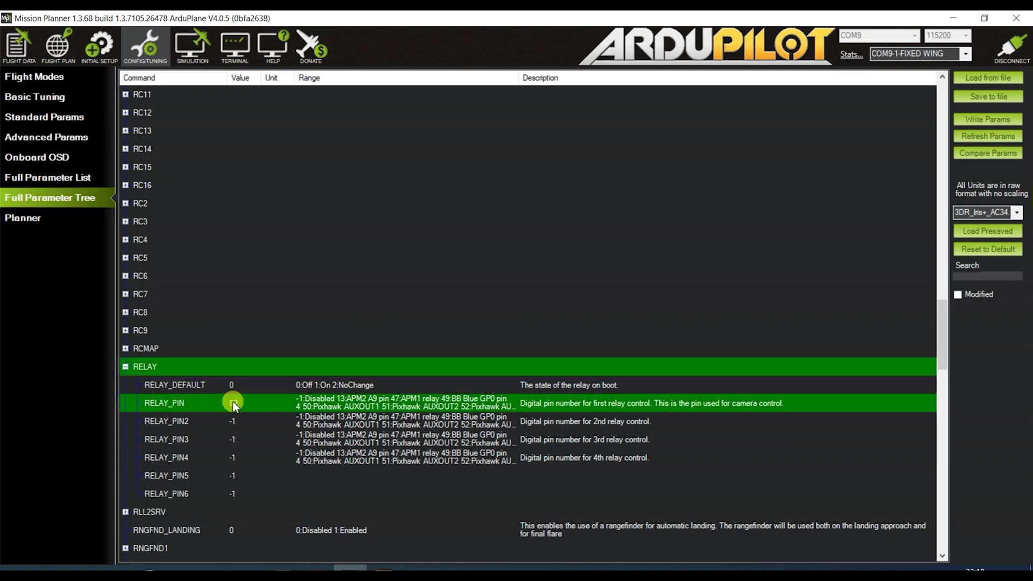
pyautogui.click(975, 119)
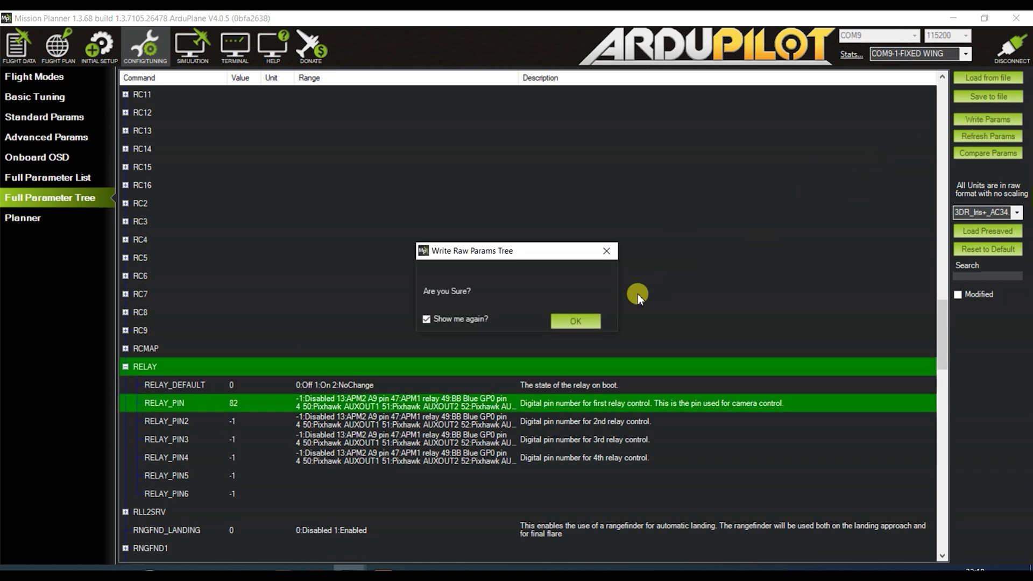
pyautogui.click(576, 321)
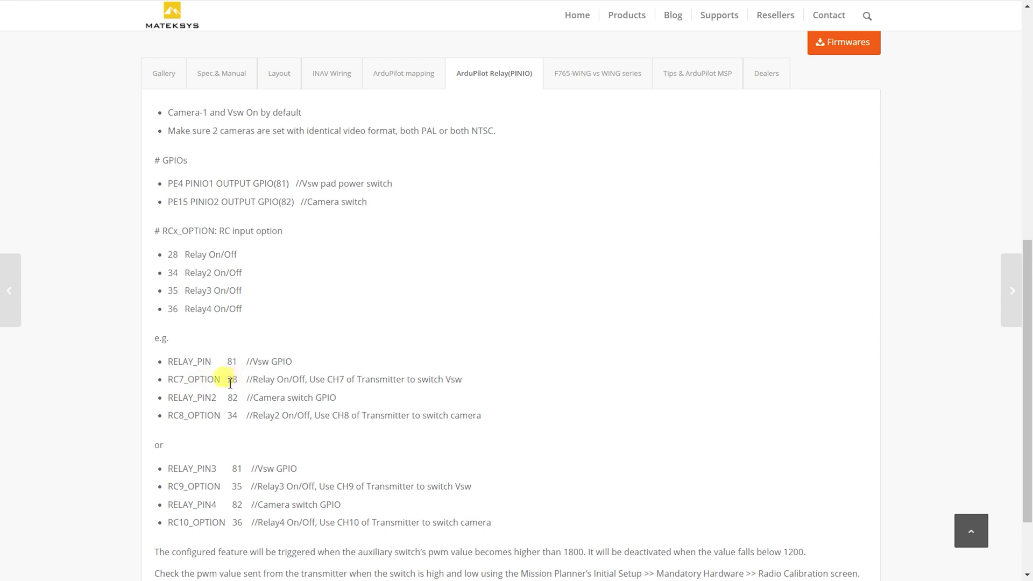
pyautogui.moveTo(229, 398); pyautogui.dragTo(355, 403)
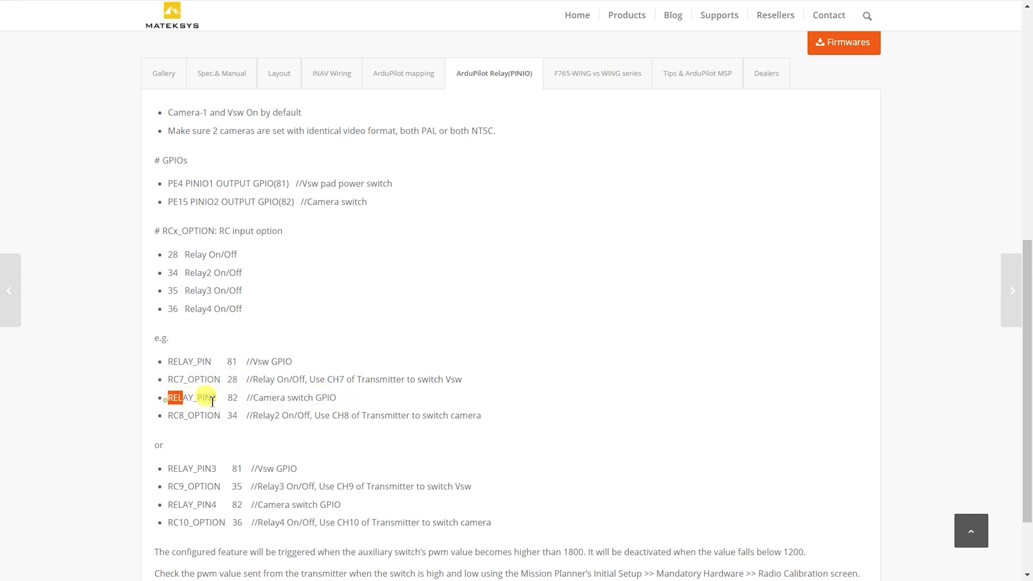
pyautogui.tripleClick(186, 401)
pyautogui.click(177, 381)
pyautogui.moveTo(168, 381); pyautogui.dragTo(318, 381)
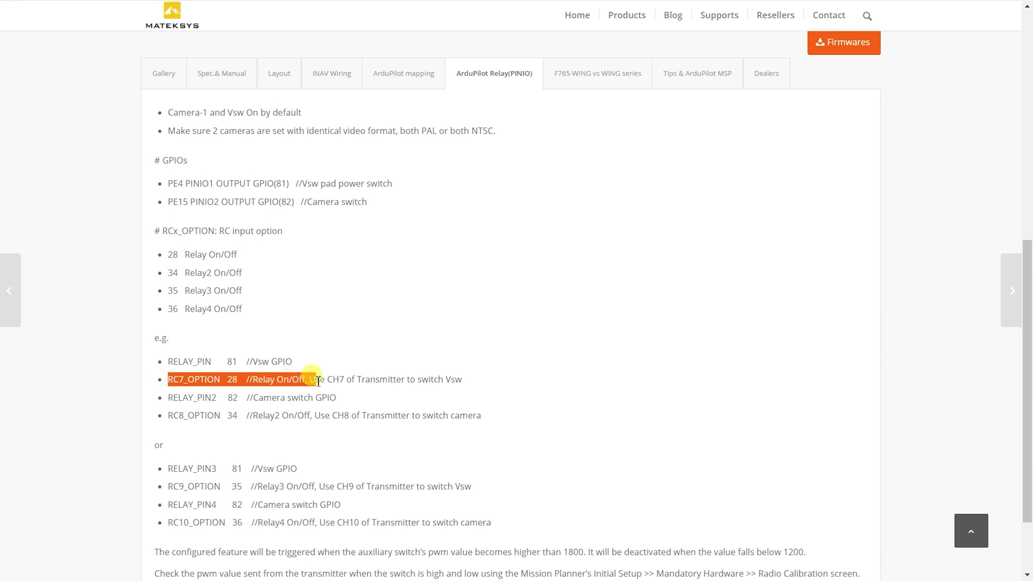
pyautogui.click(364, 339)
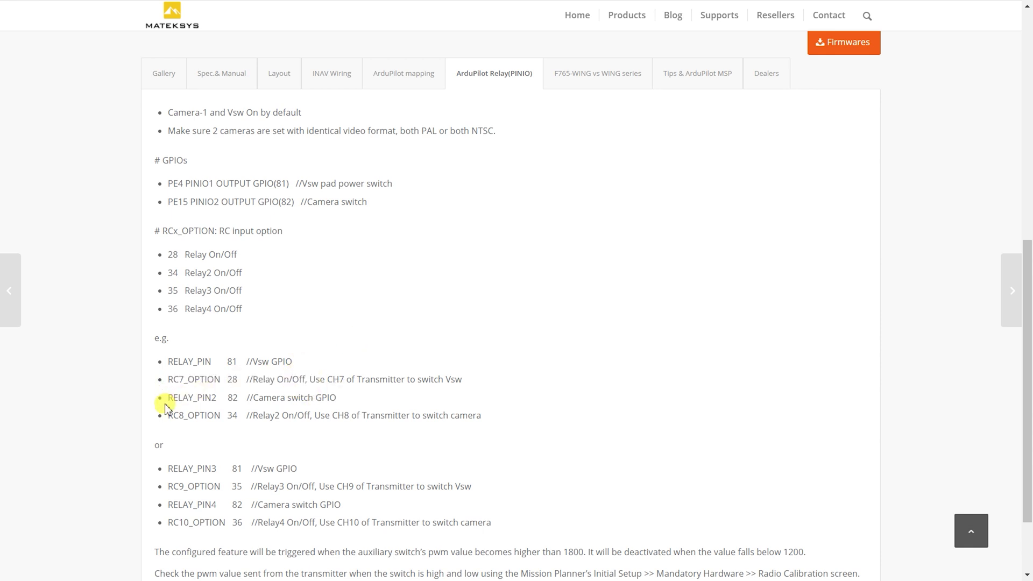
pyautogui.moveTo(168, 398); pyautogui.dragTo(322, 396)
pyautogui.moveTo(169, 380); pyautogui.dragTo(311, 380)
pyautogui.click(310, 317)
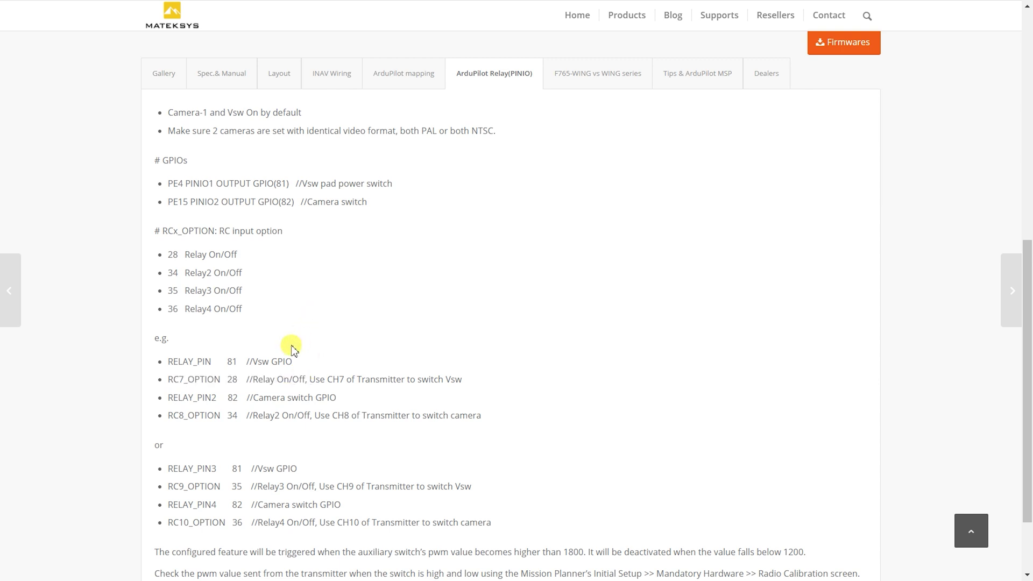